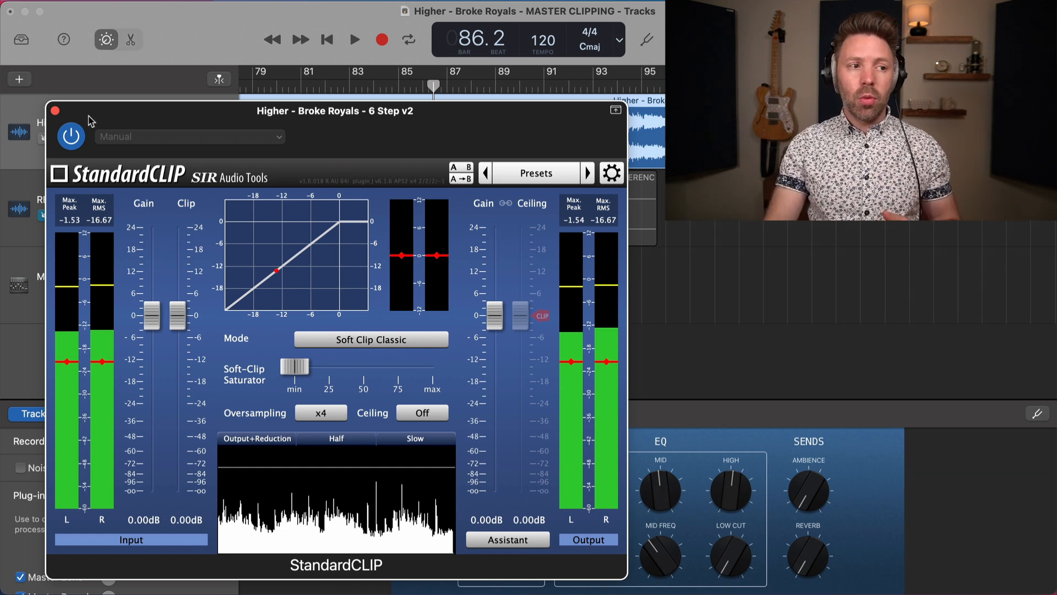
# Step: Close StandardCLIP, open the Limiter on the song track and set its output level to -1.0 dB
pyautogui.click(55, 111)
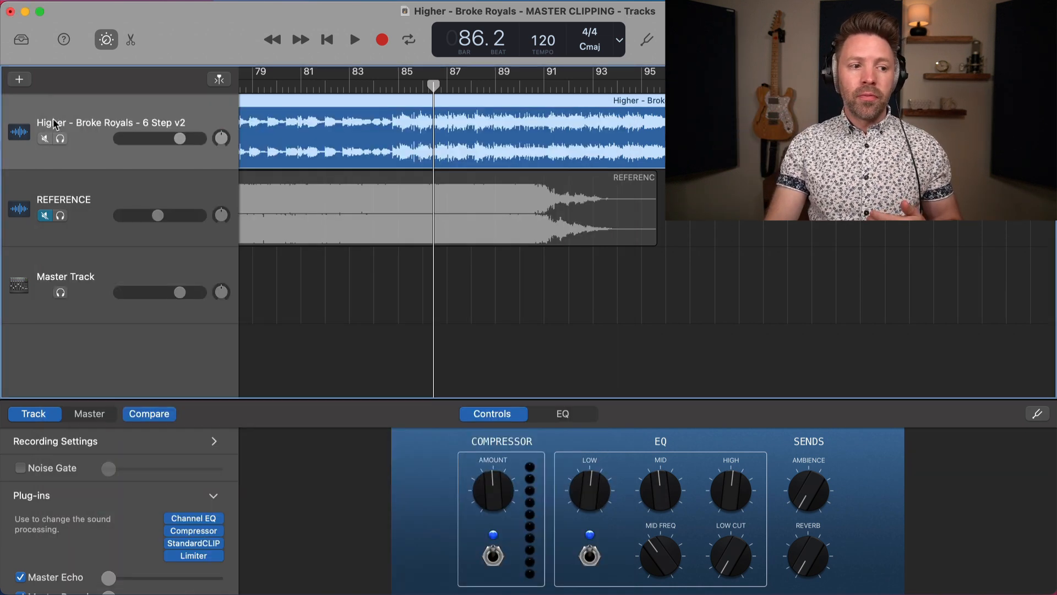
pyautogui.click(194, 556)
pyautogui.moveTo(561, 220); pyautogui.dragTo(318, 196)
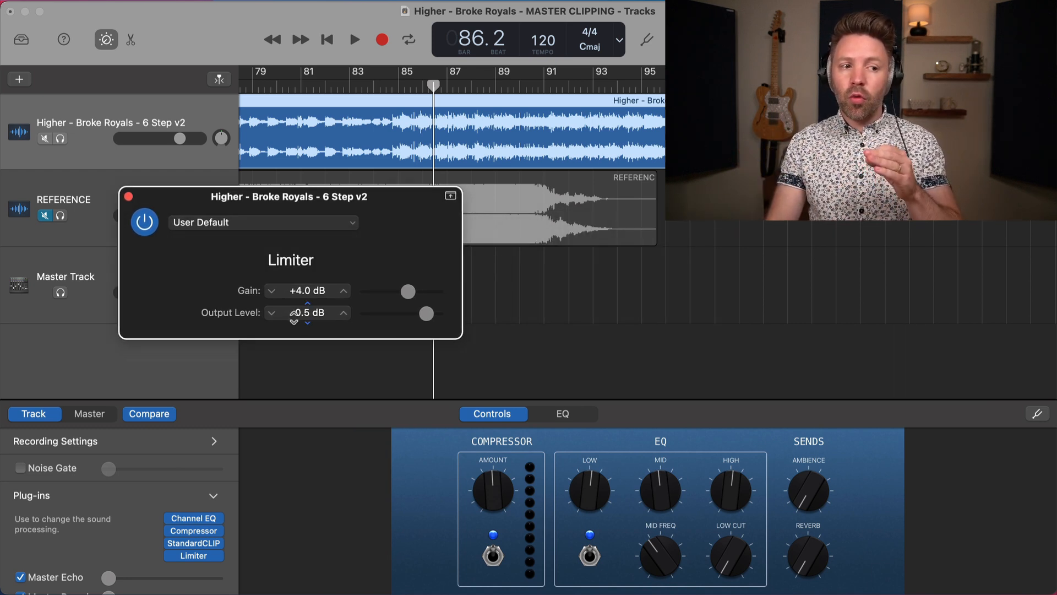
pyautogui.click(270, 313)
pyautogui.click(270, 314)
pyautogui.click(270, 313)
pyautogui.click(270, 313)
pyautogui.click(269, 313)
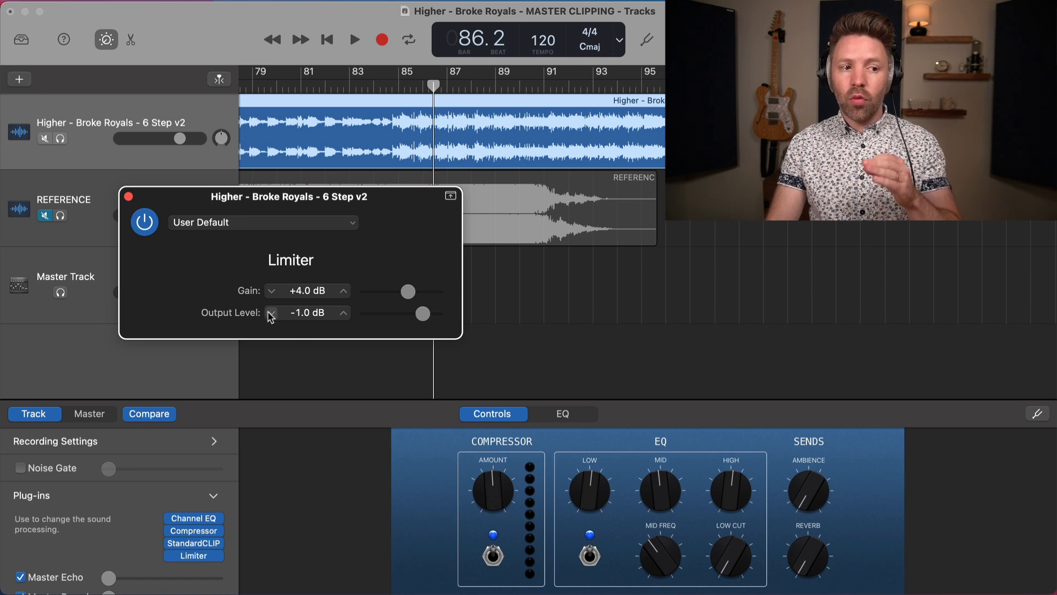
pyautogui.moveTo(273, 183); pyautogui.dragTo(251, 188)
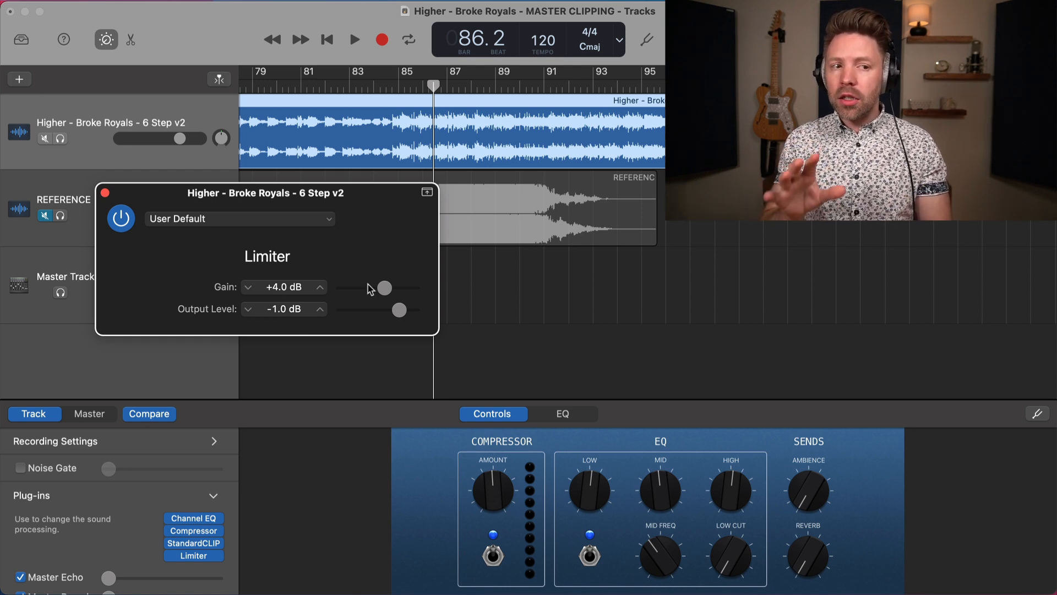
# Step: Play the song with the Limiter gain pushed up to +15.7 dB, and stop playback
pyautogui.press('space')
pyautogui.moveTo(385, 288); pyautogui.dragTo(407, 294)
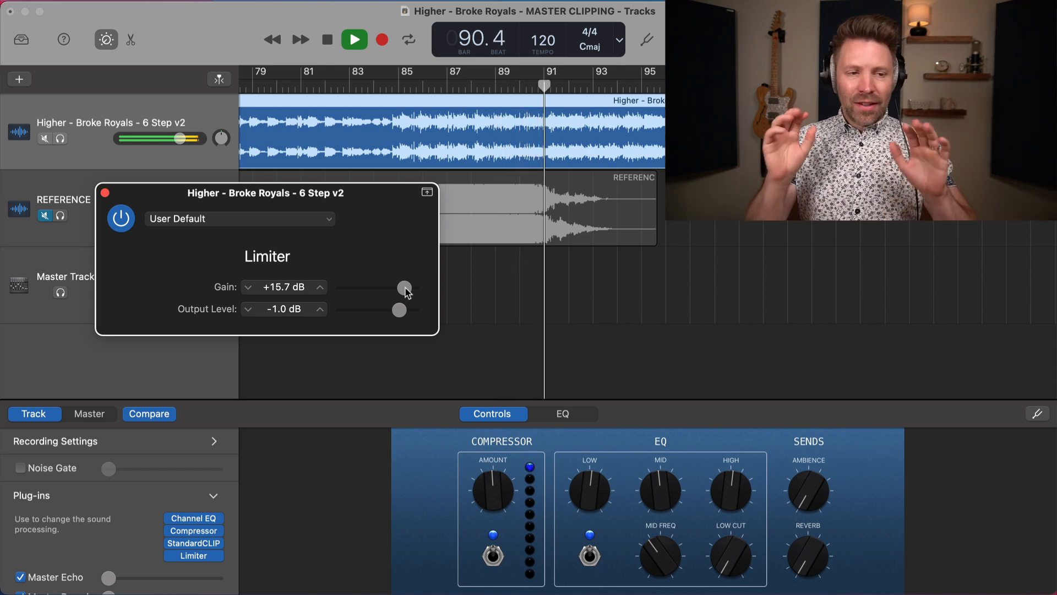
pyautogui.press('space')
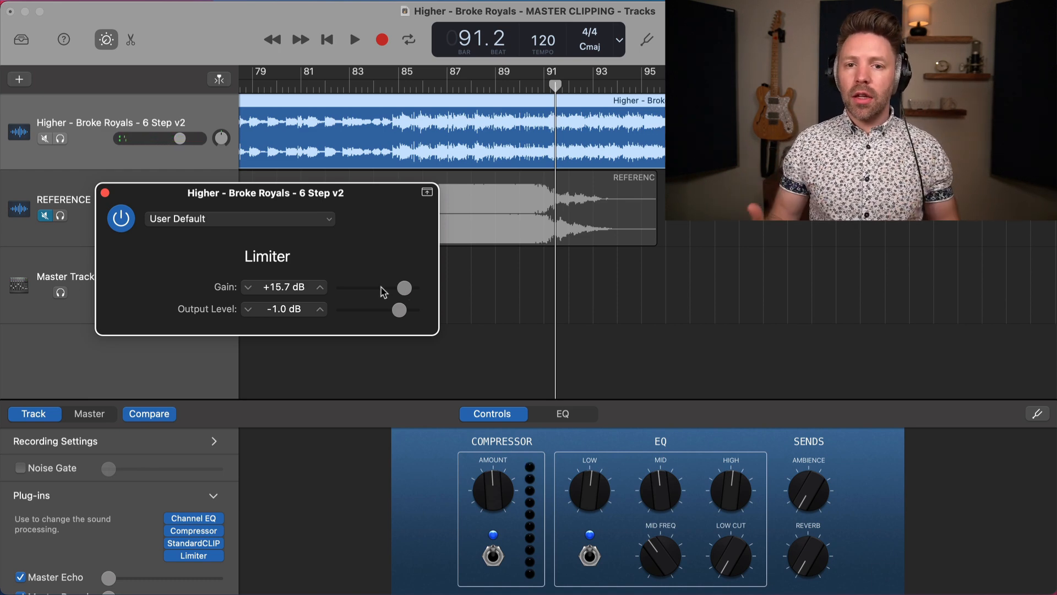
# Step: Lower the Limiter gain to +3.8 dB
pyautogui.moveTo(403, 289); pyautogui.dragTo(394, 292)
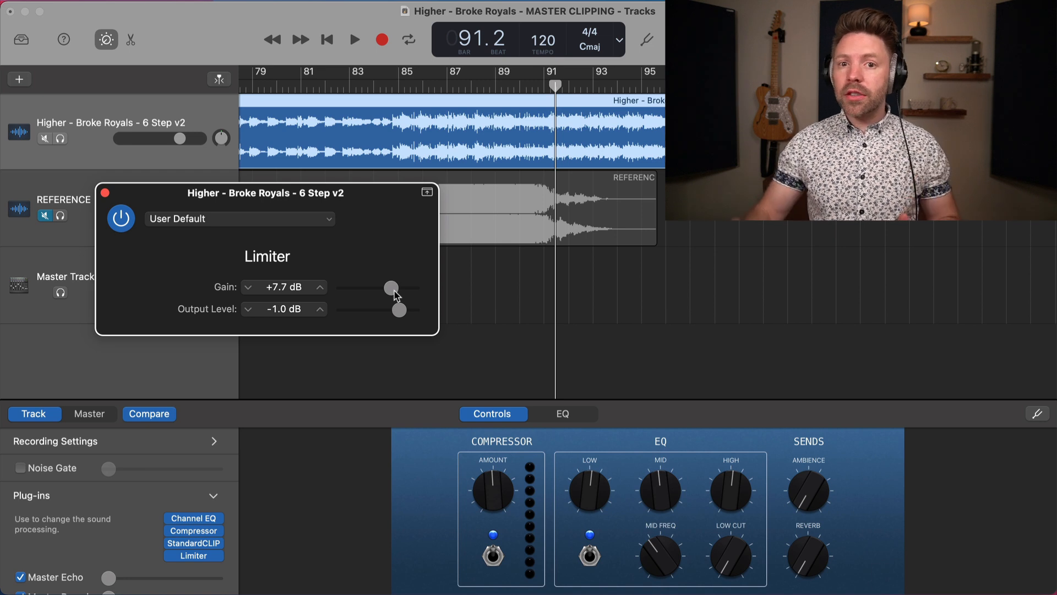
pyautogui.moveTo(394, 295); pyautogui.dragTo(390, 298)
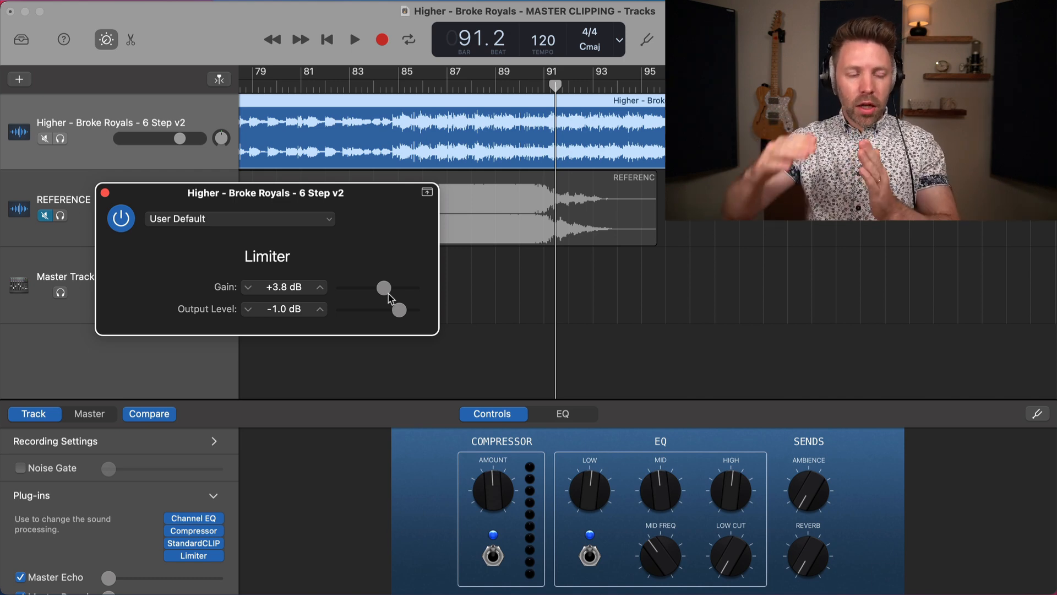
# Step: Open StandardCLIP, try a Clip level of -9.80 dB and reset it to 0.00 dB
pyautogui.click(194, 543)
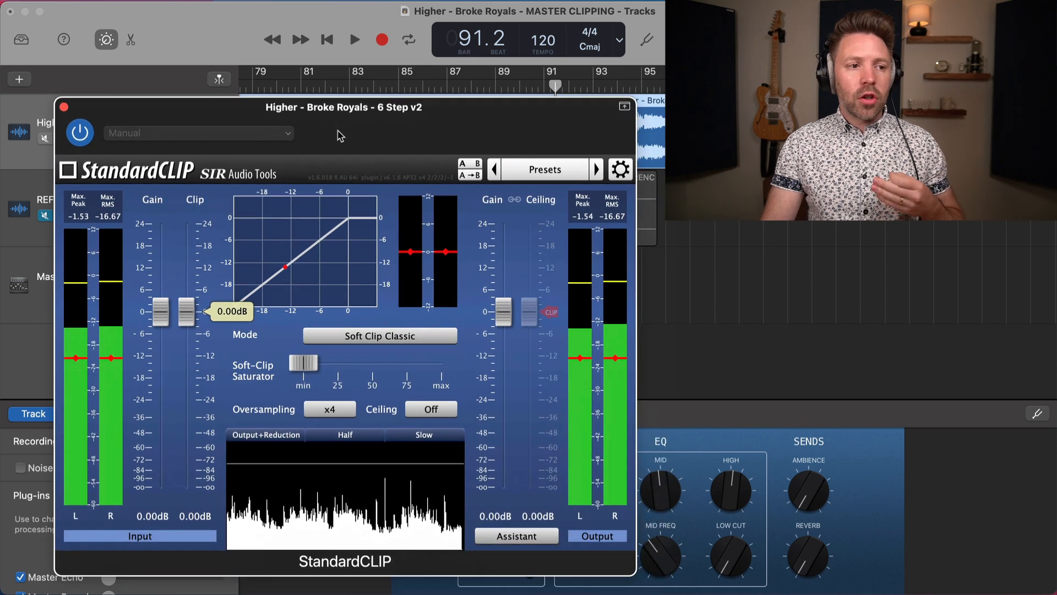
pyautogui.moveTo(338, 131); pyautogui.dragTo(342, 138)
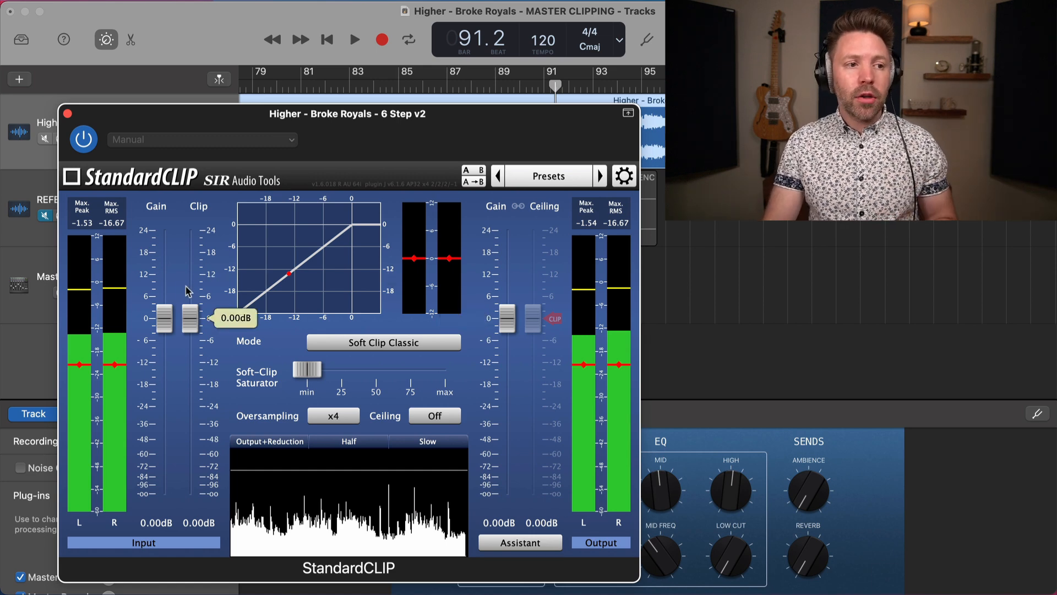
pyautogui.moveTo(187, 330)
pyautogui.mouseDown()
pyautogui.moveTo(189, 301)
pyautogui.moveTo(189, 342)
pyautogui.moveTo(186, 330)
pyautogui.mouseUp()
pyautogui.doubleClick(185, 327)
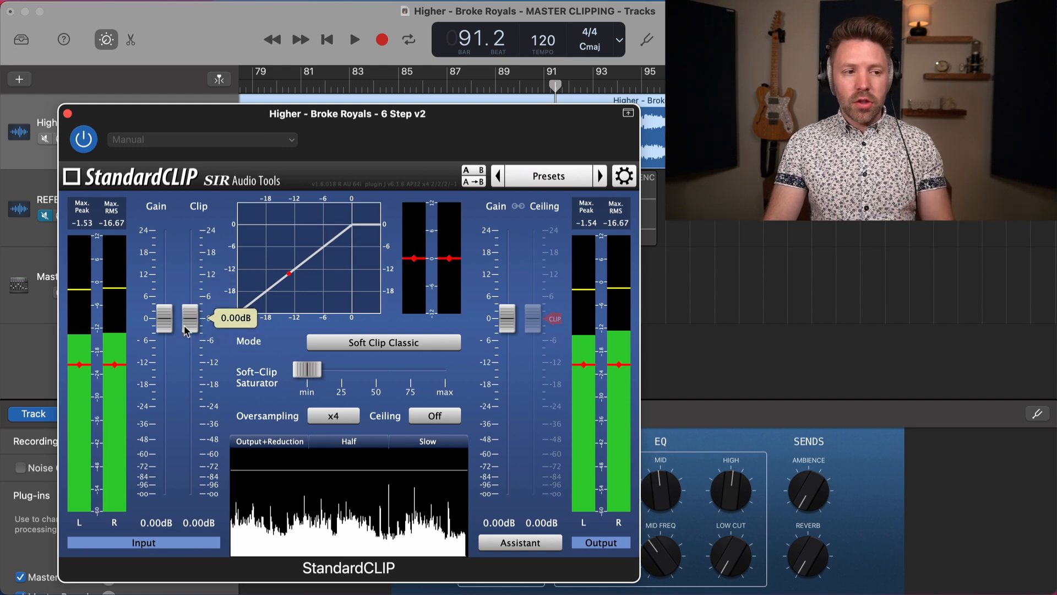
pyautogui.moveTo(188, 319); pyautogui.dragTo(223, 334)
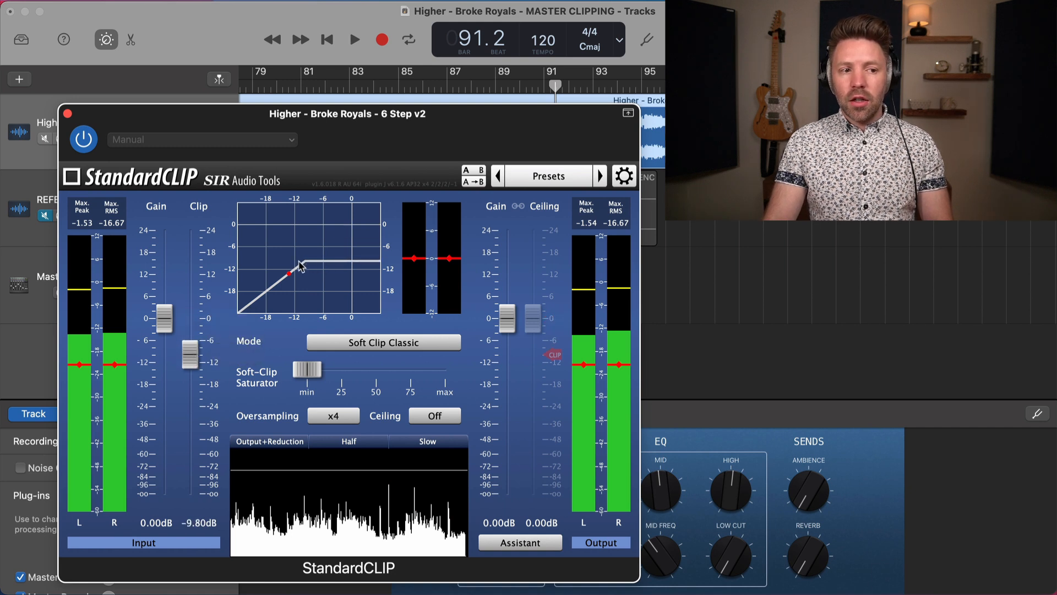
pyautogui.doubleClick(190, 356)
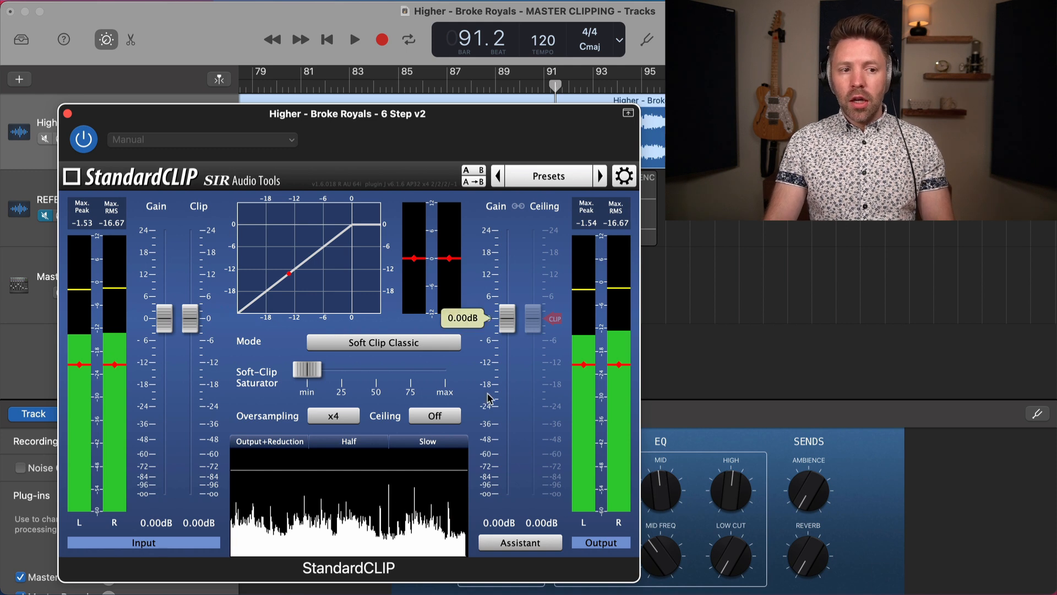
# Step: Try out StandardCLIP's output and input gain faders, reset both to 0.00 dB, and close the plug-in
pyautogui.moveTo(507, 316); pyautogui.dragTo(508, 308)
pyautogui.doubleClick(507, 308)
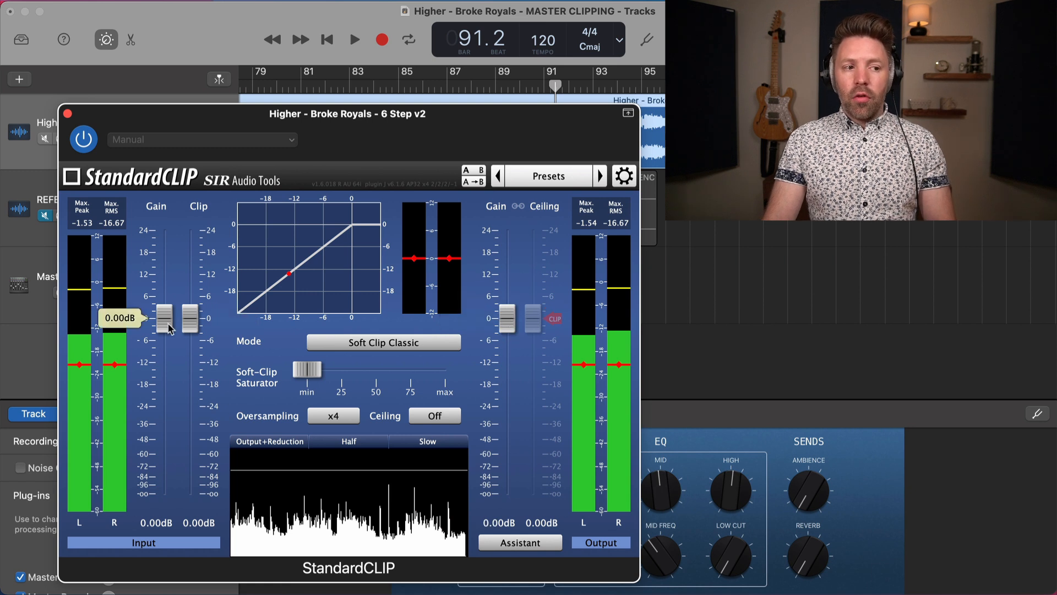
pyautogui.moveTo(160, 321); pyautogui.dragTo(163, 293)
pyautogui.doubleClick(163, 295)
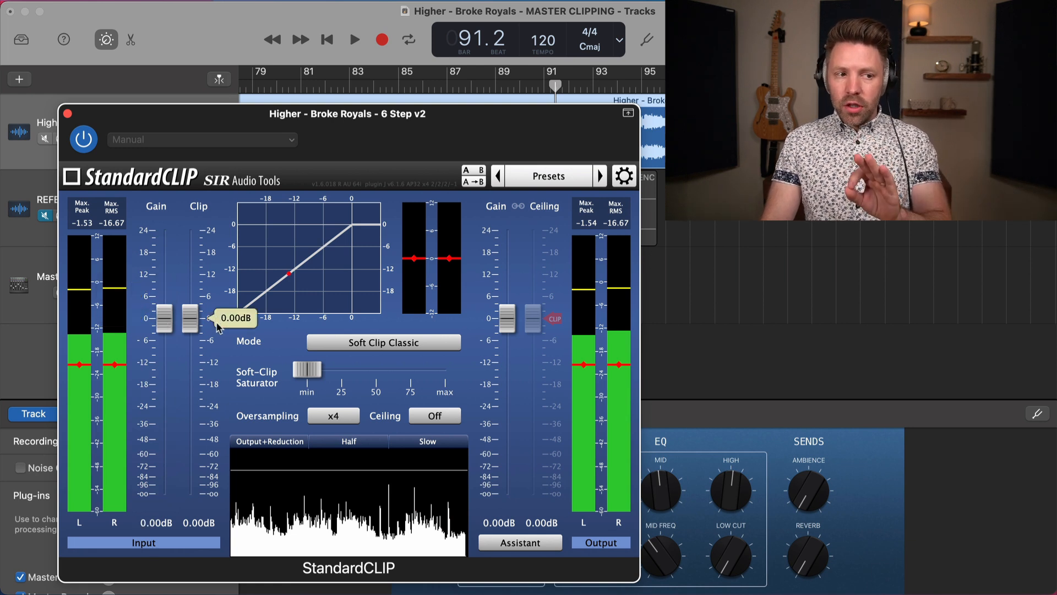
pyautogui.moveTo(191, 325); pyautogui.dragTo(190, 327)
pyautogui.scroll(1, 190, 326)
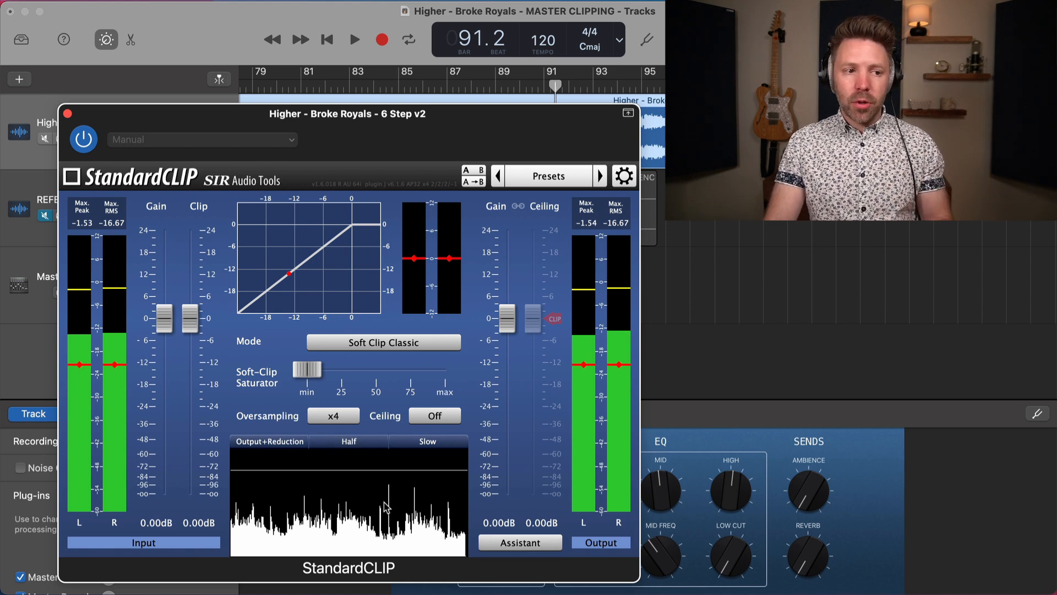
pyautogui.click(63, 125)
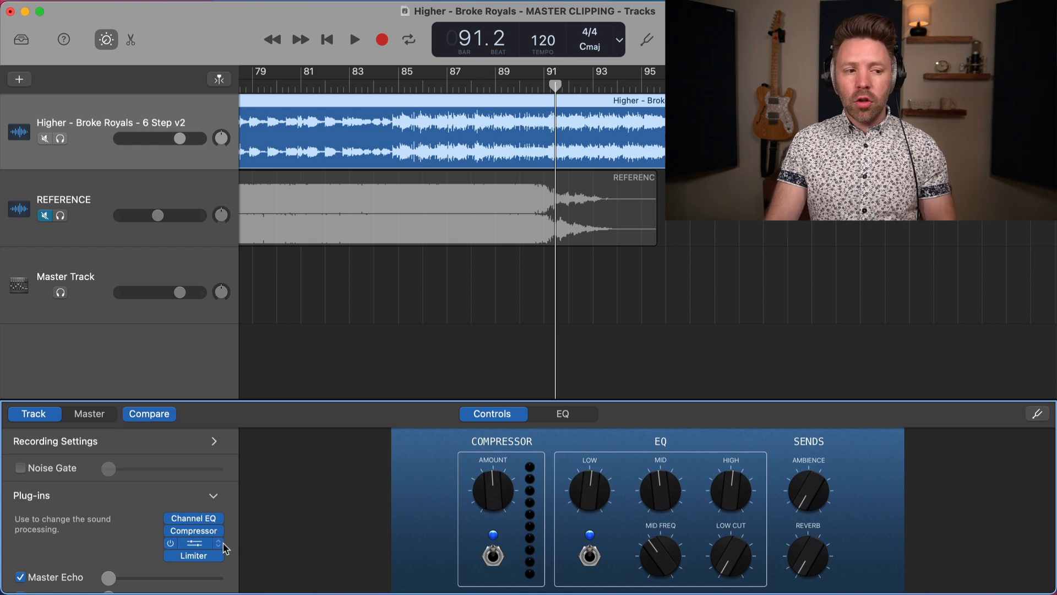
# Step: Reopen StandardCLIP, set its Clip level to -1.00 dB and start playback from bar 87
pyautogui.click(201, 543)
pyautogui.moveTo(348, 153); pyautogui.dragTo(338, 154)
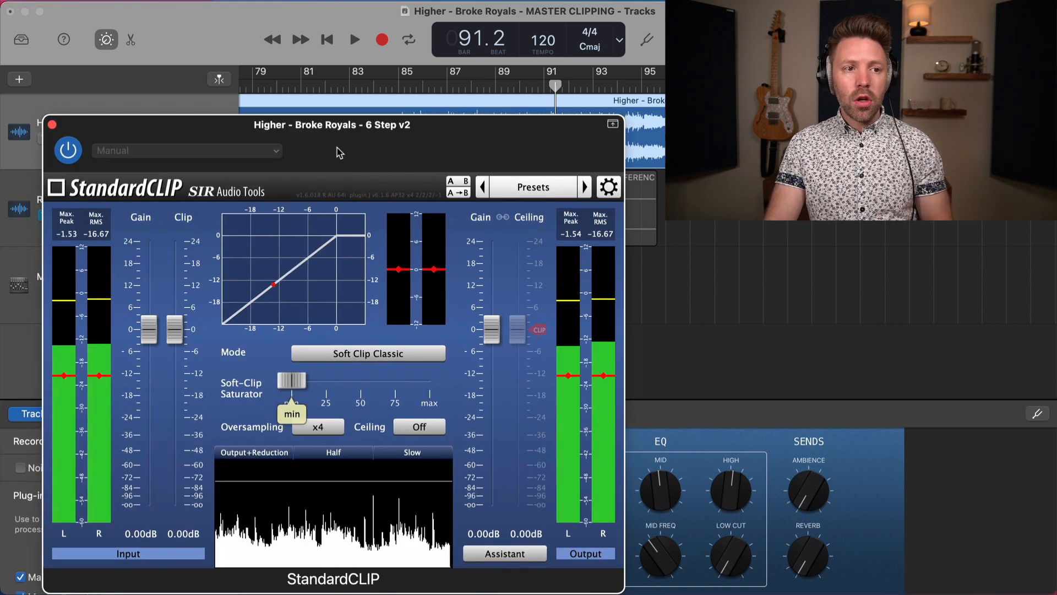
pyautogui.click(444, 84)
pyautogui.moveTo(175, 325)
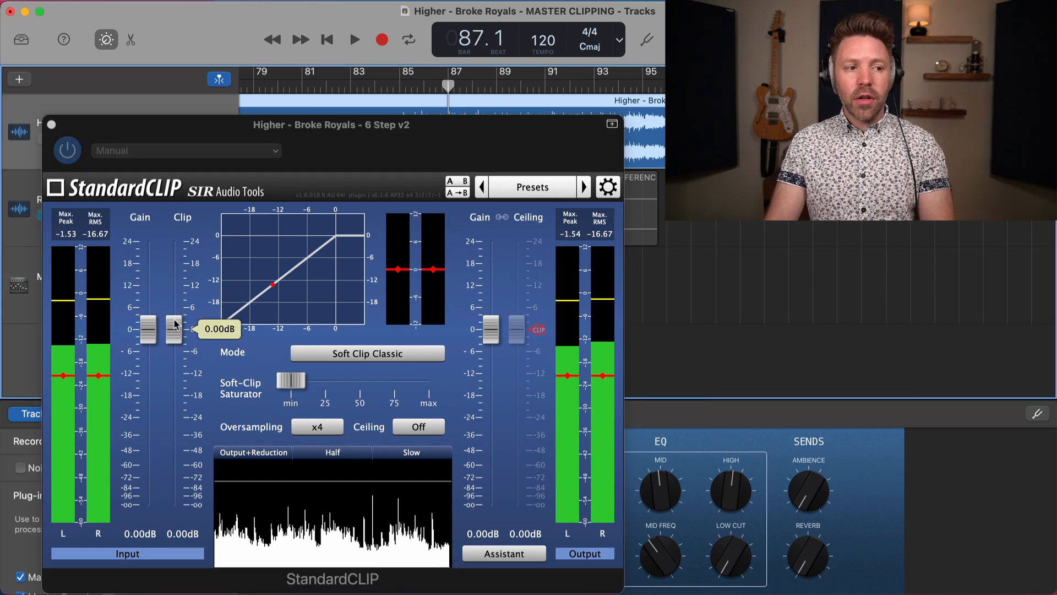
pyautogui.moveTo(174, 330); pyautogui.dragTo(175, 335)
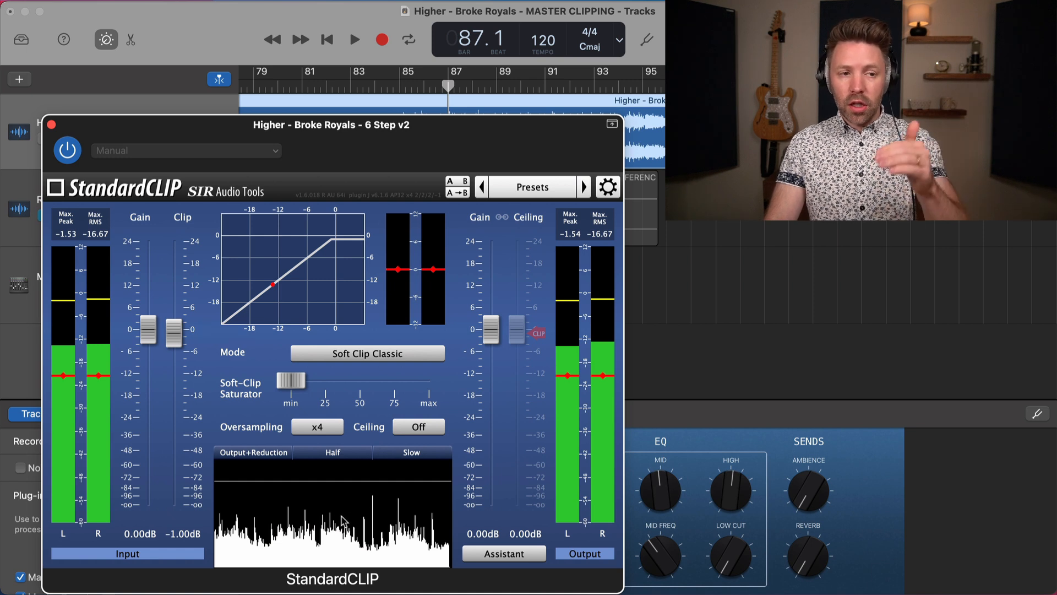
pyautogui.press('space')
# Step: Lower StandardCLIP's Clip level to -6.40 dB while the song plays, and stop playback
pyautogui.moveTo(184, 337)
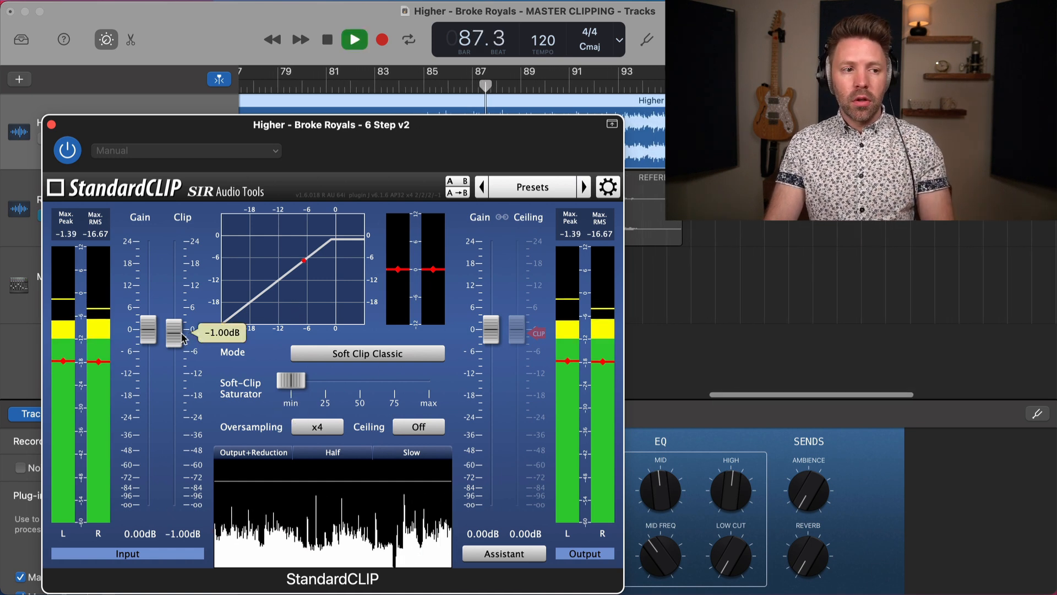
pyautogui.moveTo(173, 337); pyautogui.dragTo(174, 360)
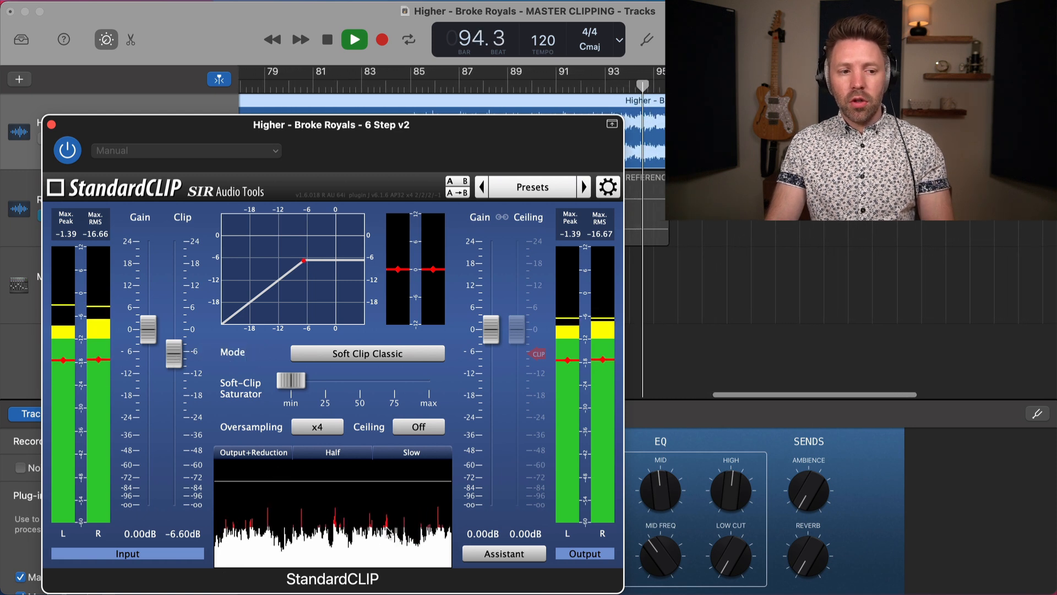
pyautogui.moveTo(180, 366)
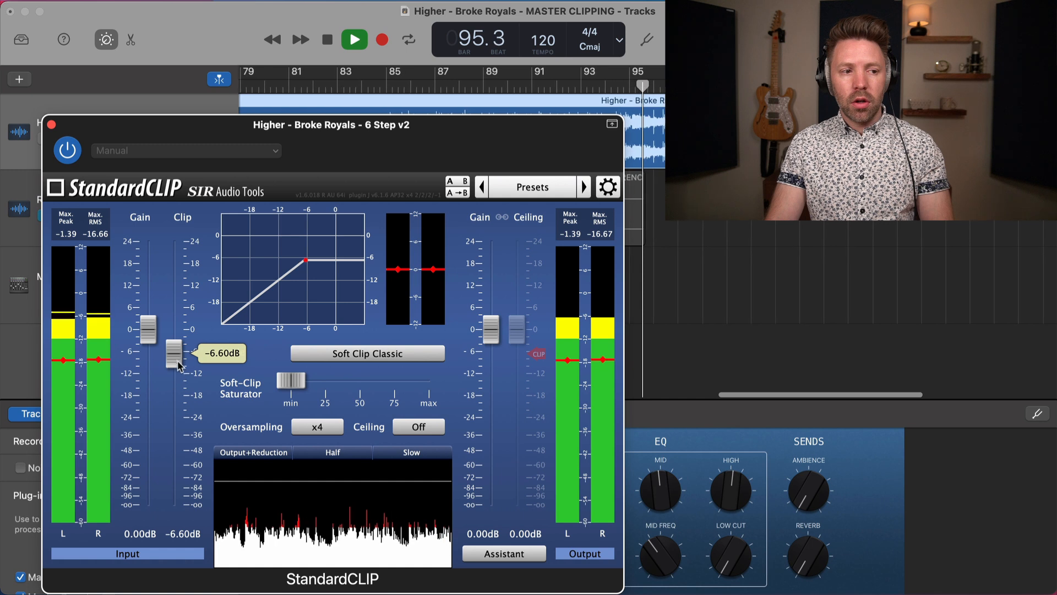
pyautogui.moveTo(179, 364); pyautogui.dragTo(179, 363)
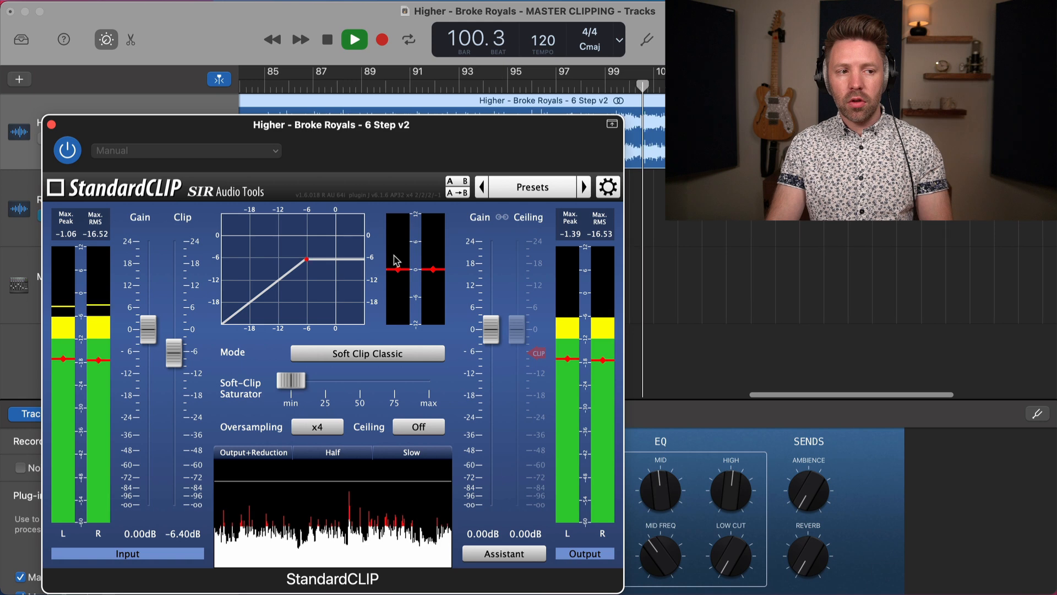
pyautogui.press('space')
# Step: Play the song from bar 89, alternately bypassing and enabling StandardCLIP to compare the sound, and leave it enabled
pyautogui.moveTo(425, 133); pyautogui.dragTo(423, 134)
pyautogui.click(363, 89)
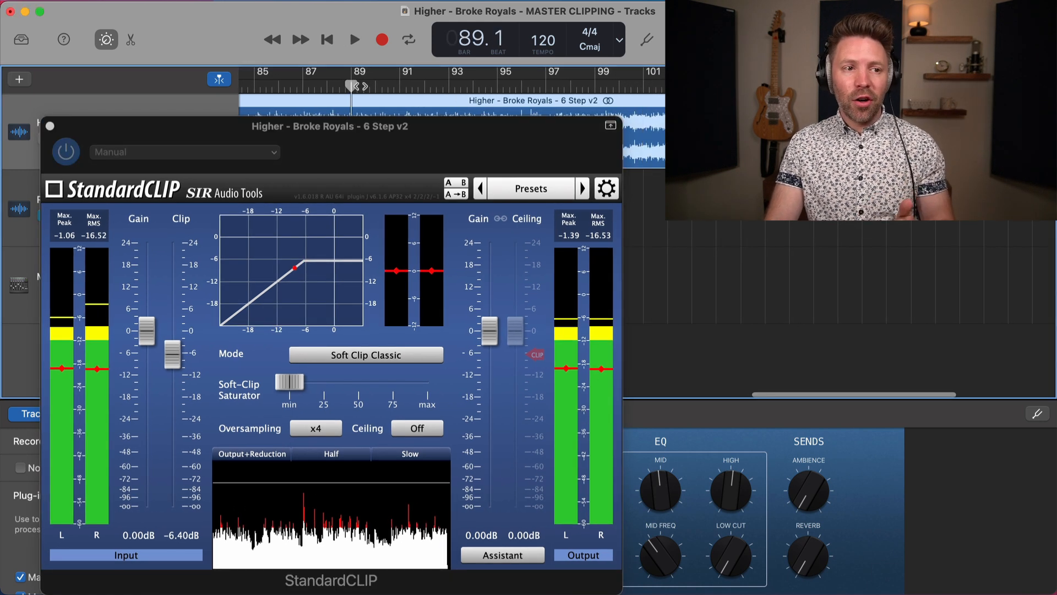
pyautogui.click(69, 150)
pyautogui.press('space')
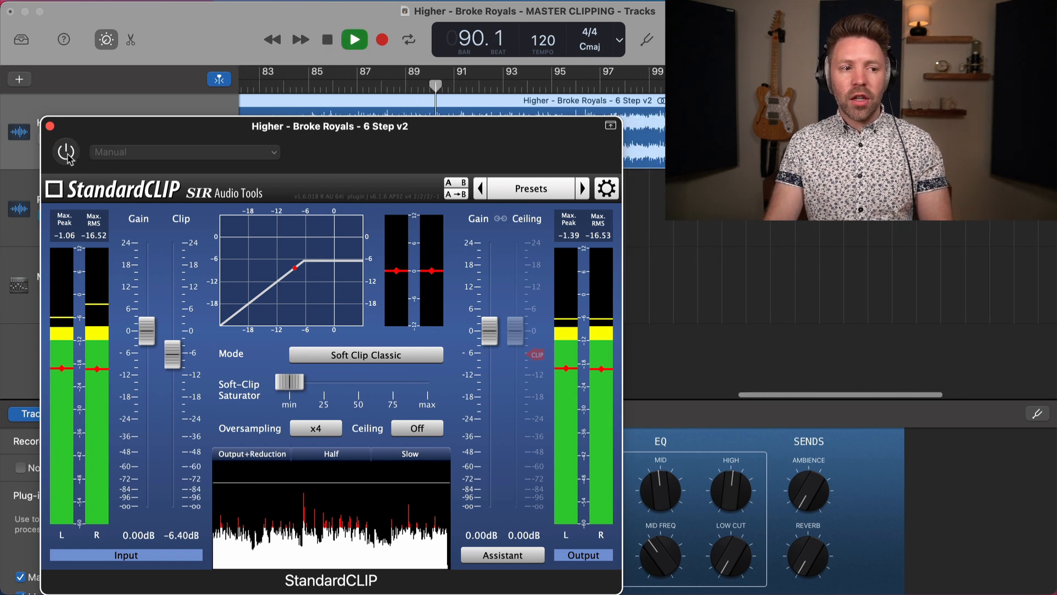
pyautogui.click(67, 156)
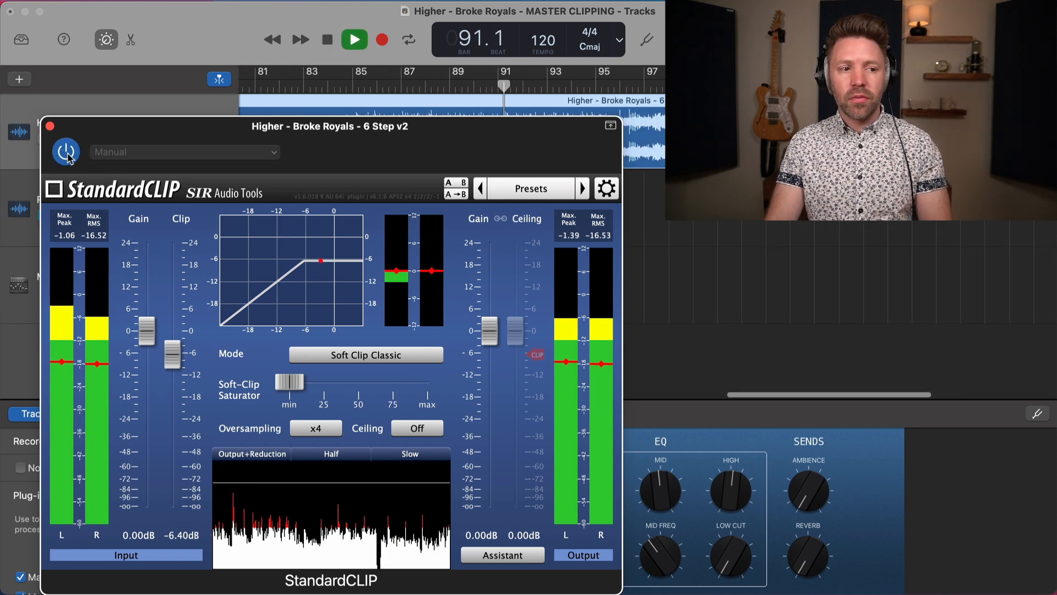
pyautogui.click(67, 154)
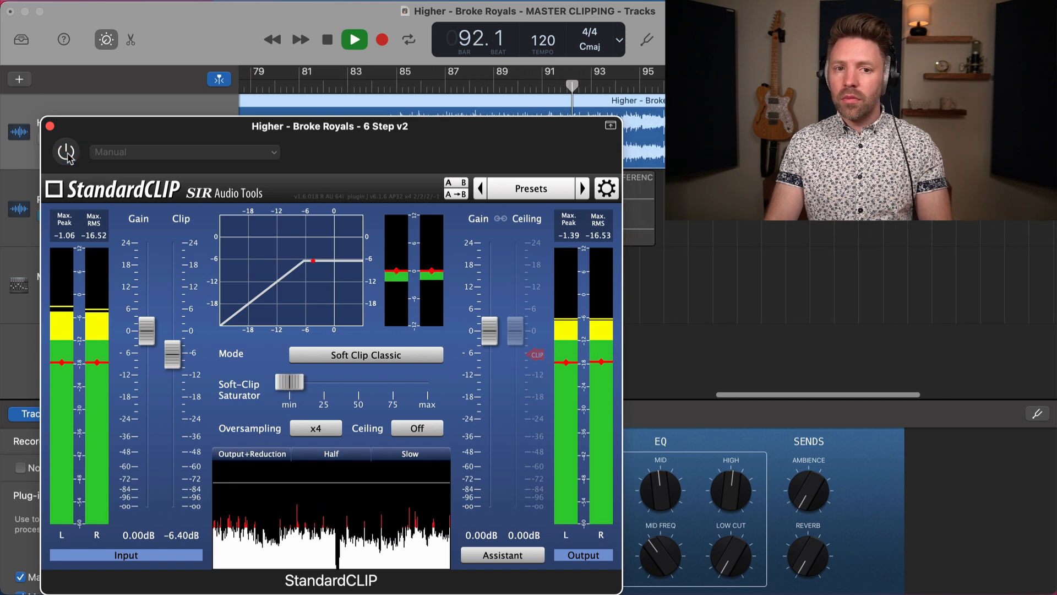
pyautogui.click(68, 154)
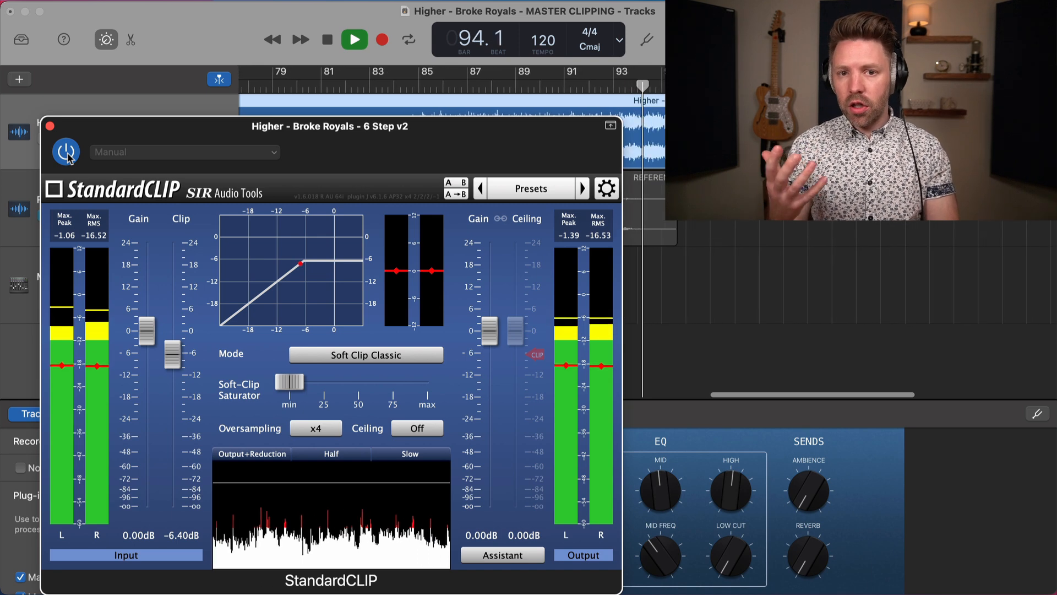
pyautogui.press('space')
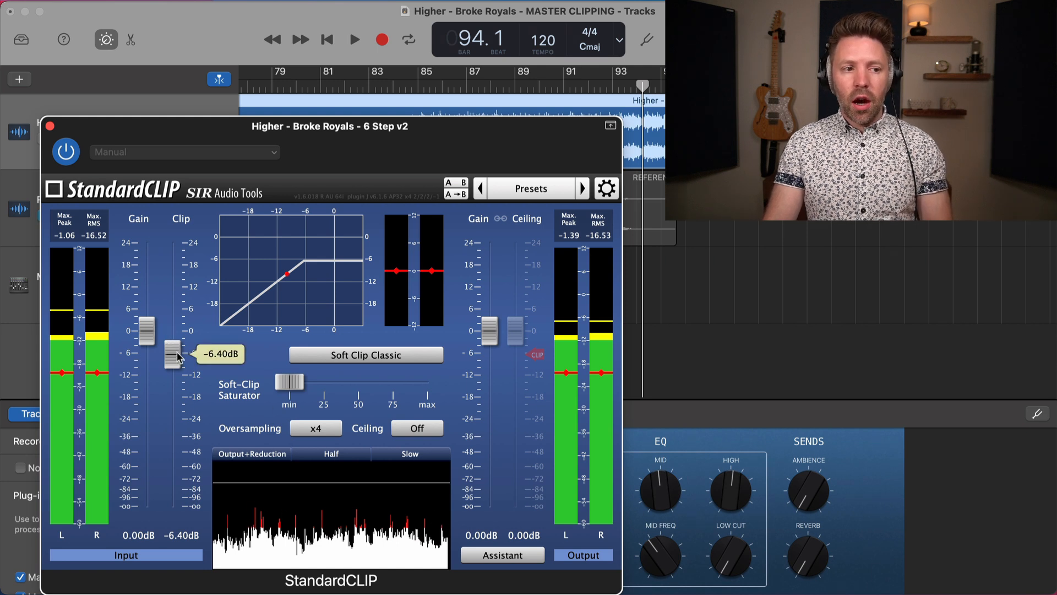
# Step: Try much heavier clipping during playback by lowering the Clip level sharply, raise it to -6.80 dB, and stop playback
pyautogui.scroll(-2, 173, 362)
pyautogui.scroll(2, 173, 362)
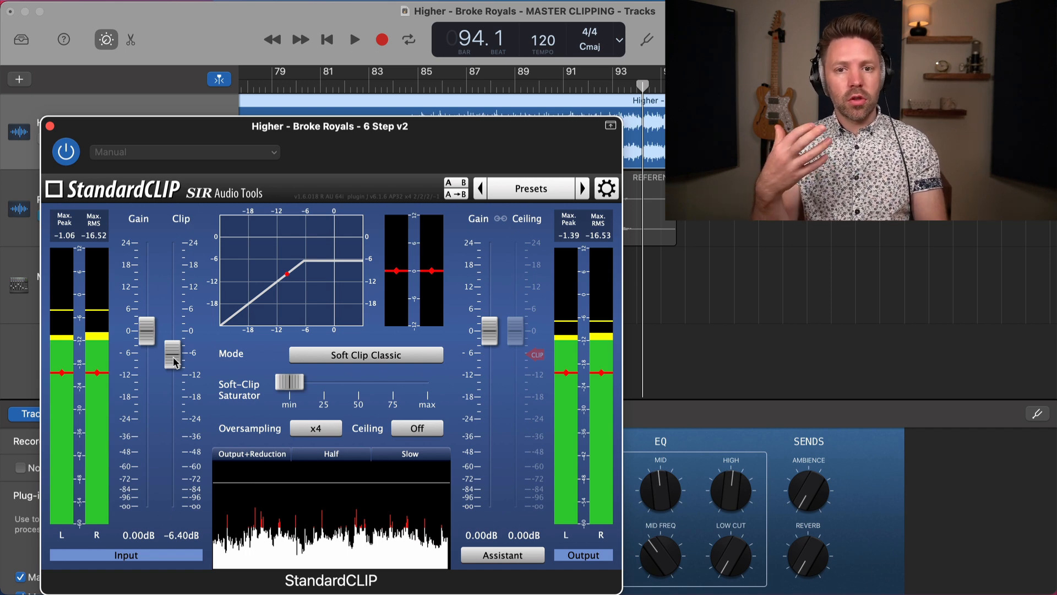
pyautogui.press('space')
pyautogui.scroll(-4, 173, 361)
pyautogui.scroll(-10, 173, 363)
pyautogui.moveTo(173, 366)
pyautogui.mouseDown()
pyautogui.moveTo(176, 398)
pyautogui.moveTo(180, 365)
pyautogui.mouseUp()
pyautogui.press('space')
pyautogui.press('space')
pyautogui.press('space')
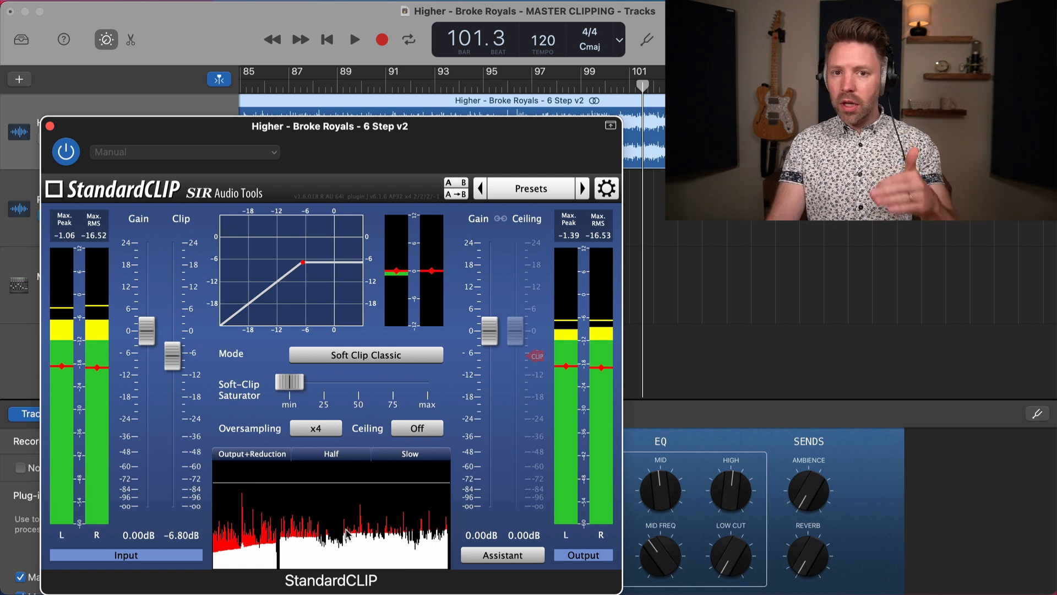
# Step: Set the Clip level to -6.00 dB during playback, stop the song and close StandardCLIP
pyautogui.moveTo(173, 361)
pyautogui.press('space')
pyautogui.moveTo(173, 361); pyautogui.dragTo(173, 358)
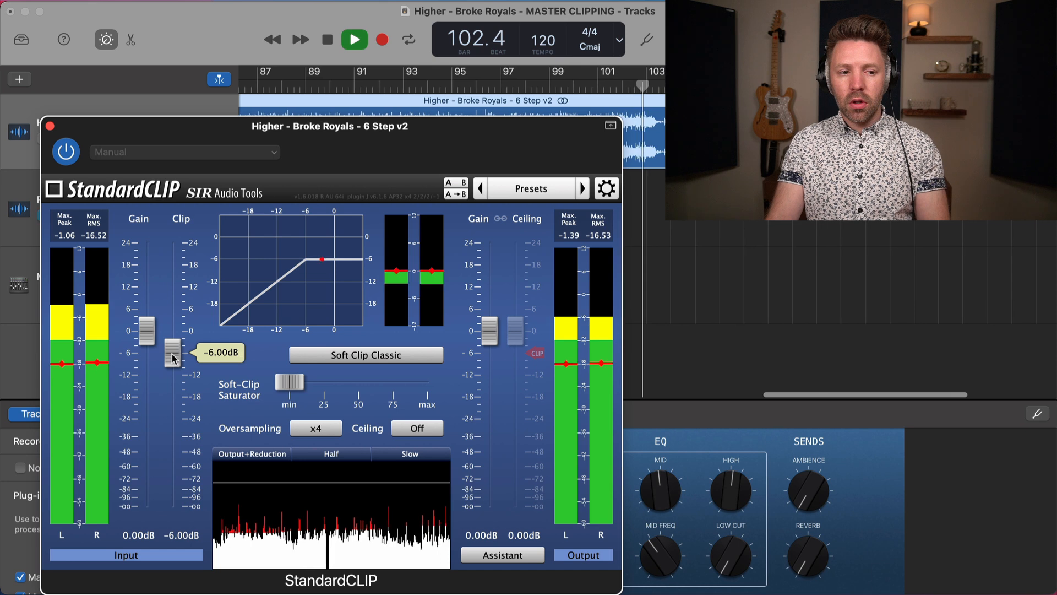
pyautogui.press('space')
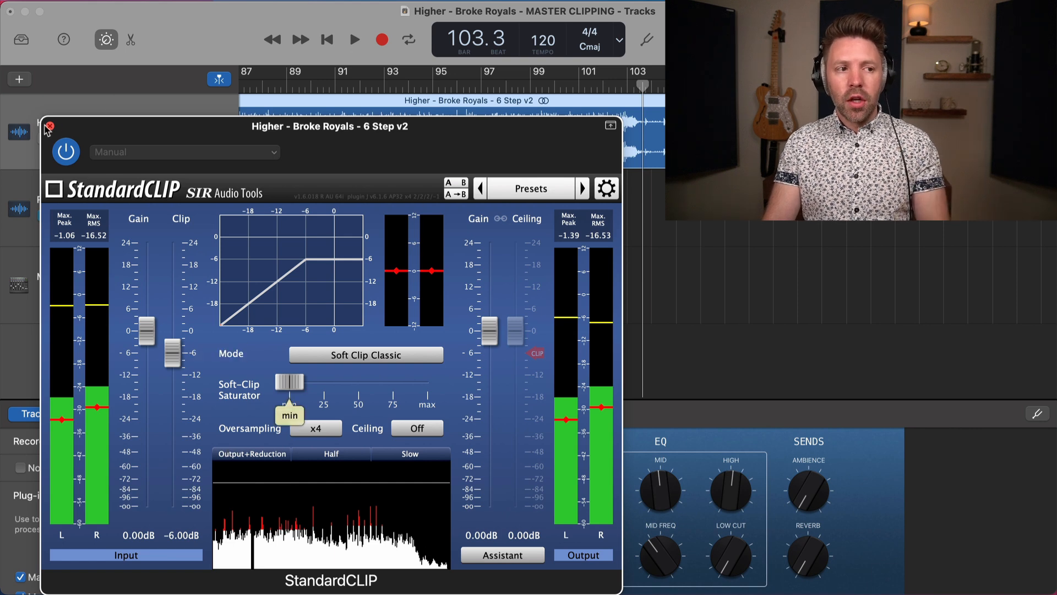
pyautogui.click(50, 127)
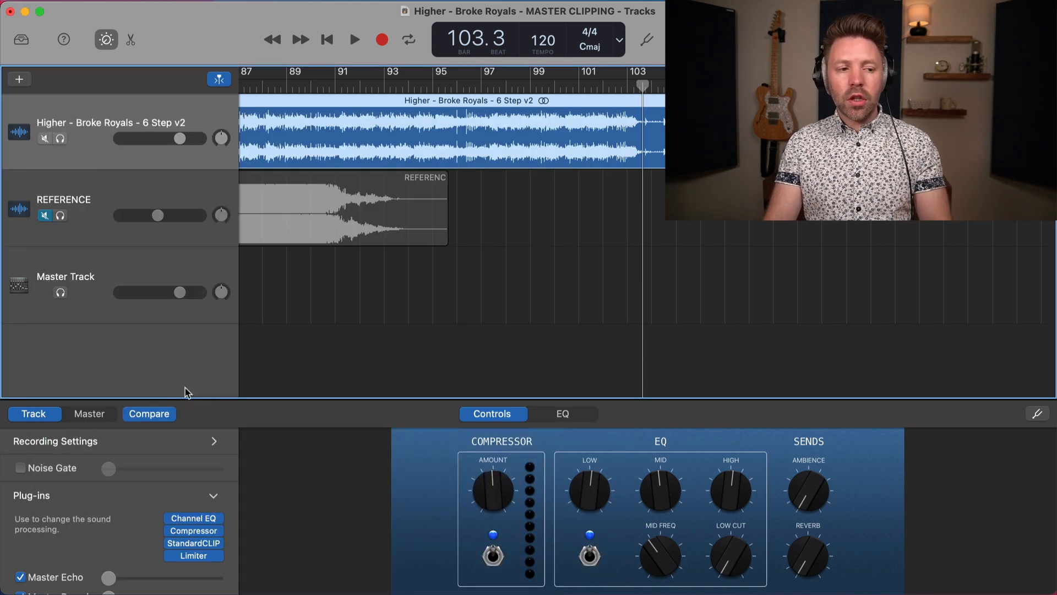
# Step: Open the Limiter and raise its Gain to +8.1 dB while the song plays from bar 86
pyautogui.click(194, 556)
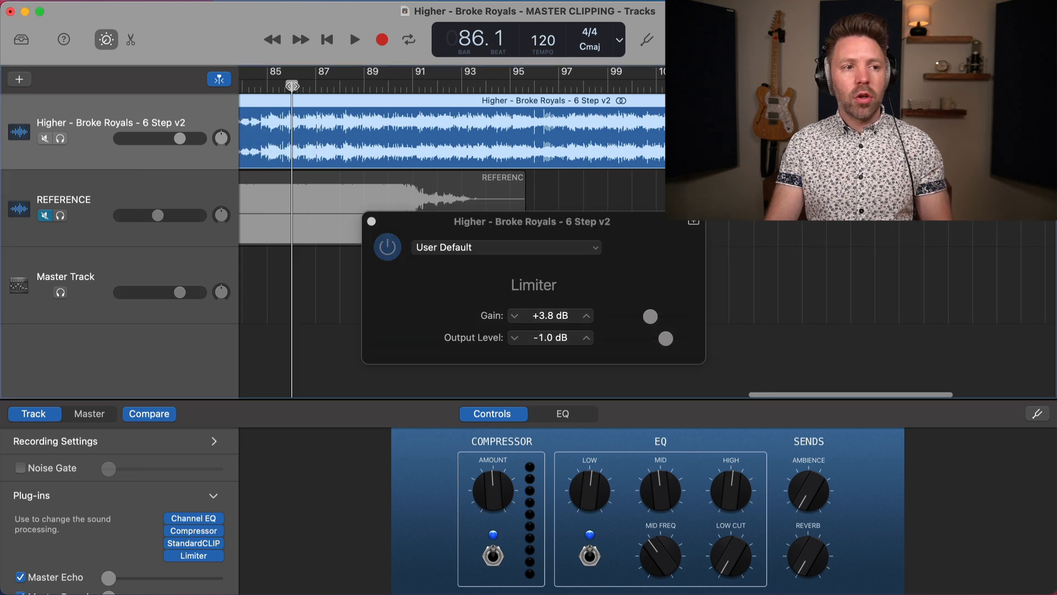
pyautogui.click(655, 324)
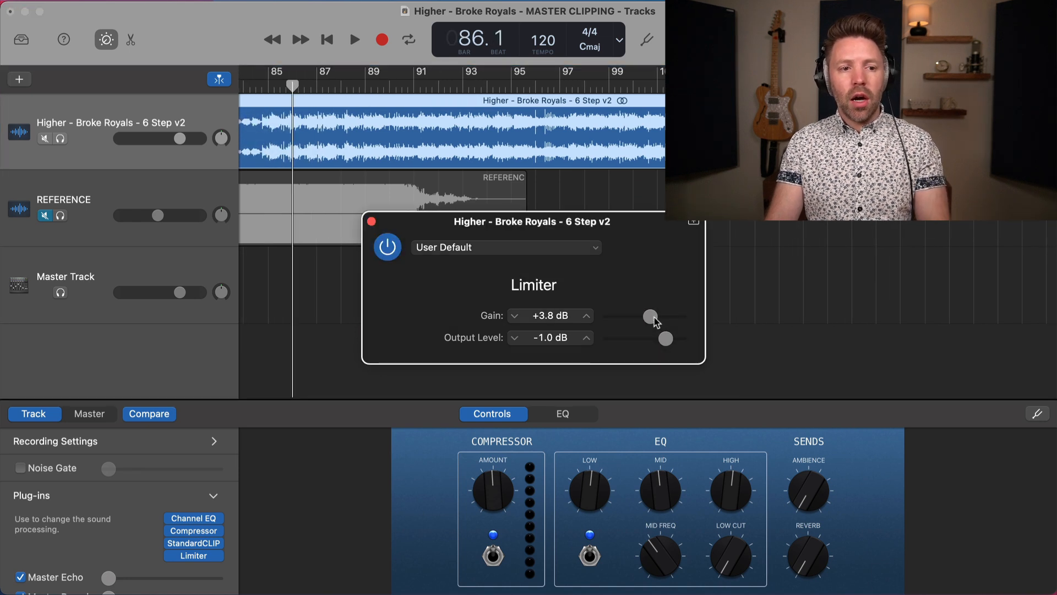
pyautogui.press('space')
pyautogui.moveTo(655, 321); pyautogui.dragTo(663, 322)
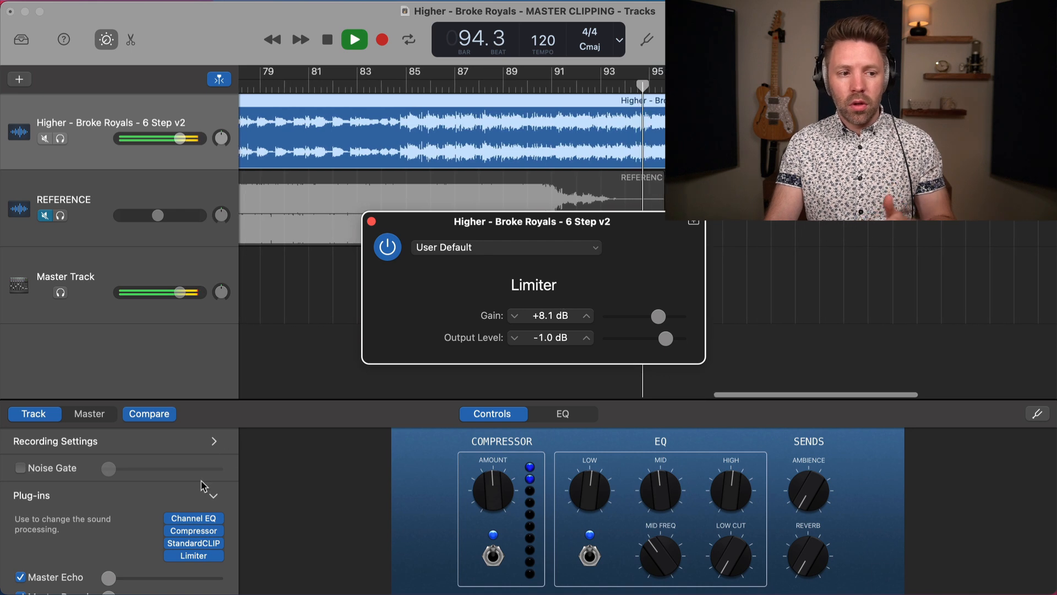
# Step: Play the song from bar 90 while switching StandardCLIP off and on to compare the sound, leave it bypassed, and stop playback
pyautogui.moveTo(168, 545)
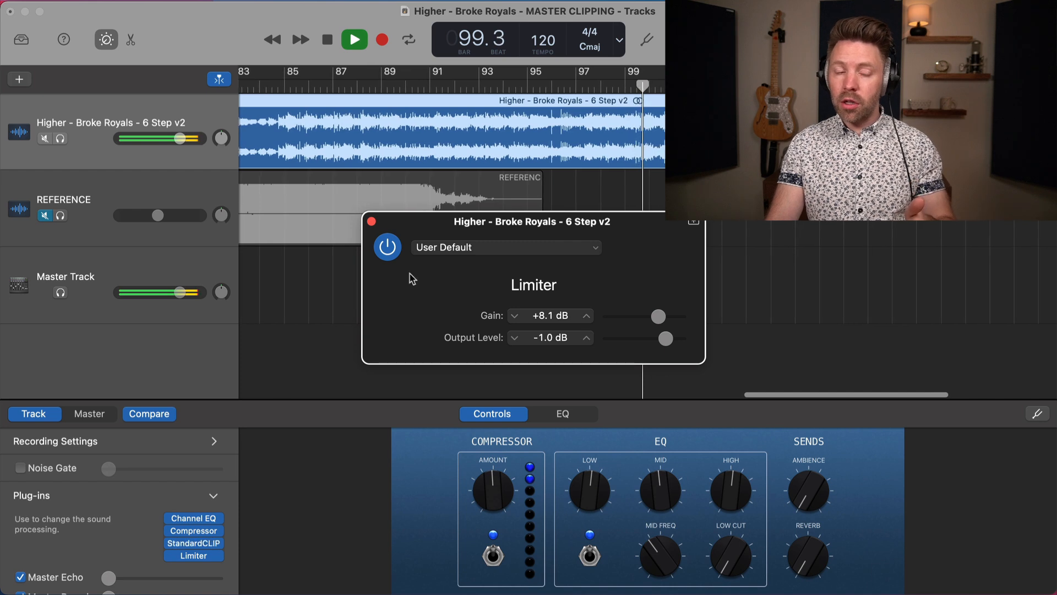
pyautogui.click(394, 84)
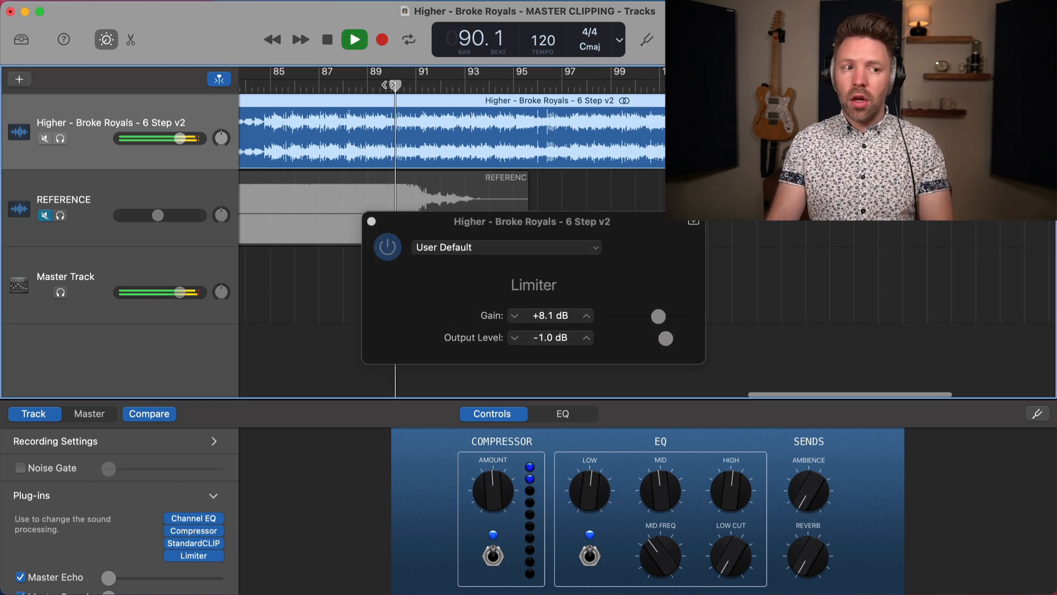
pyautogui.press('space')
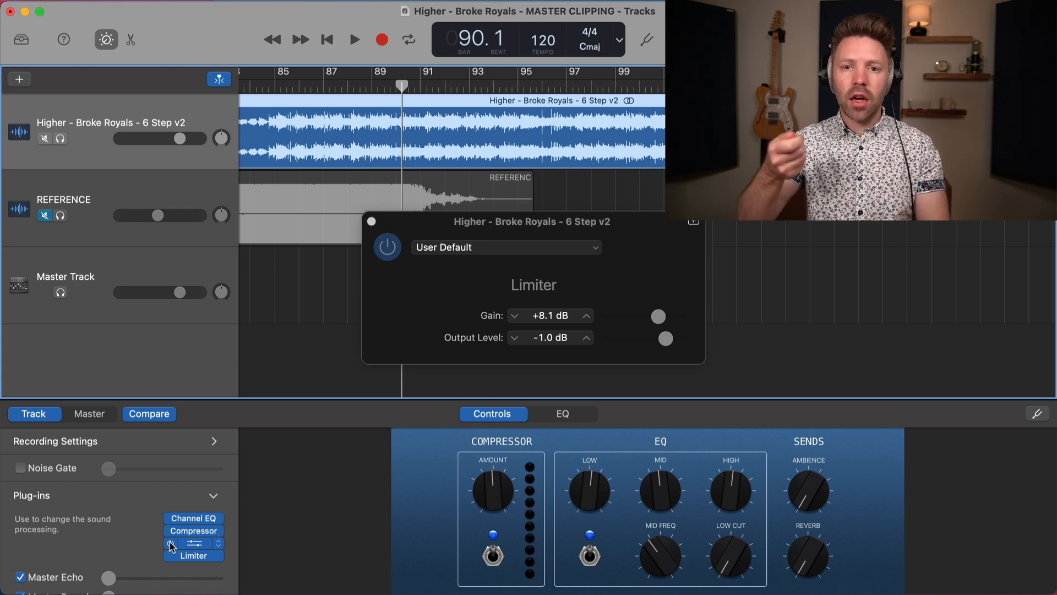
pyautogui.press('space')
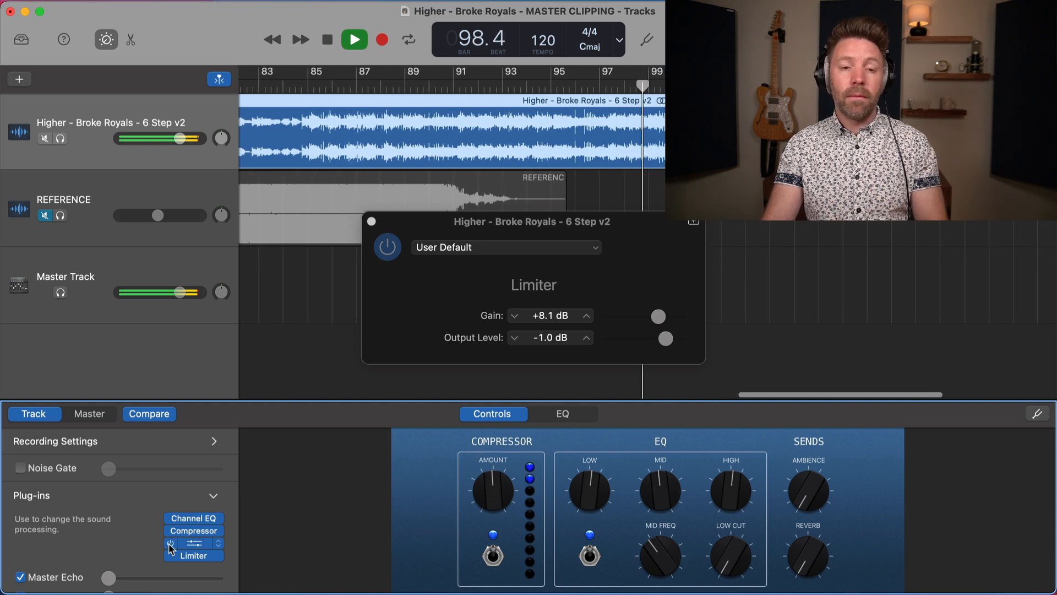
pyautogui.press('space')
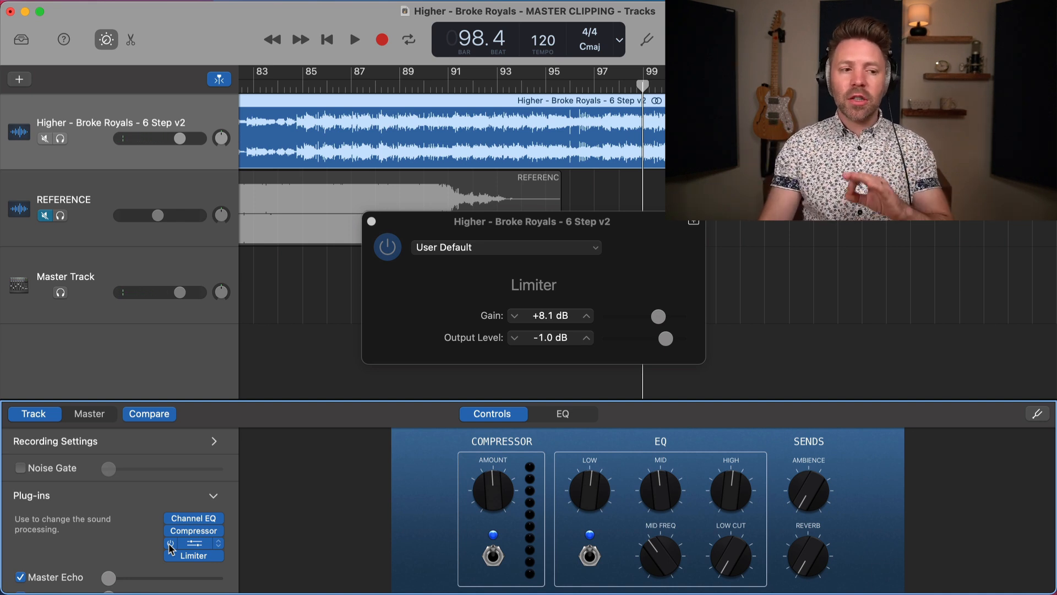
# Step: Insert the GSatPlus plug-in ahead of StandardCLIP and set its meters to PEAK
pyautogui.click(207, 544)
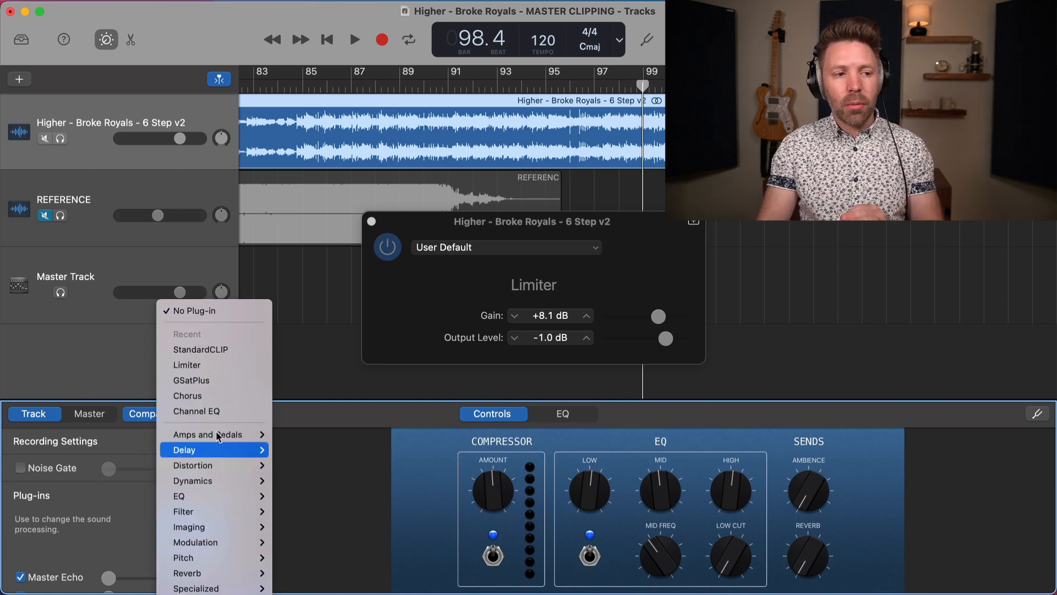
pyautogui.click(231, 380)
pyautogui.moveTo(375, 200); pyautogui.dragTo(340, 172)
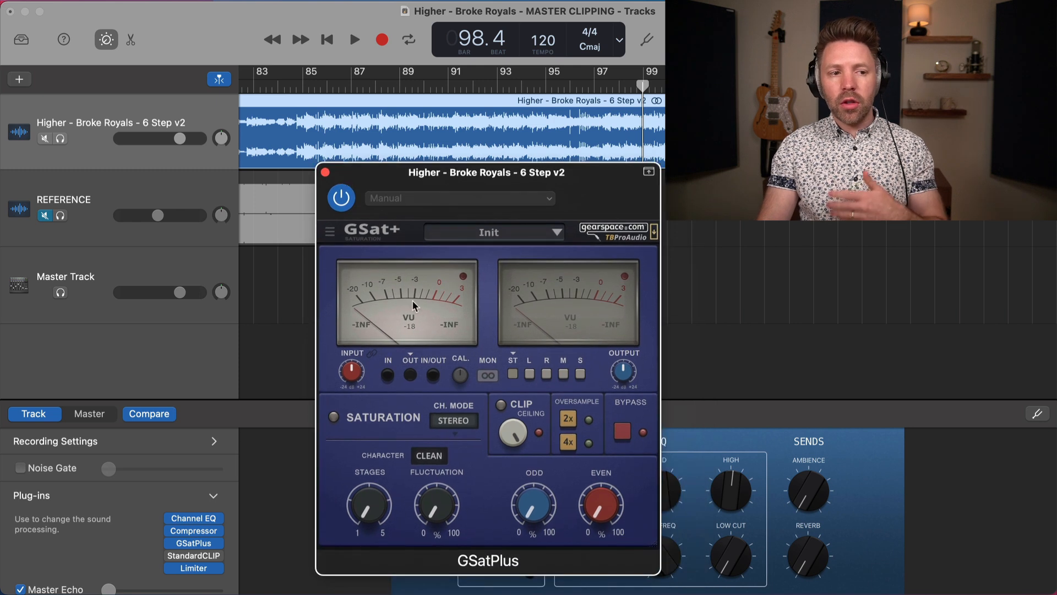
pyautogui.click(411, 322)
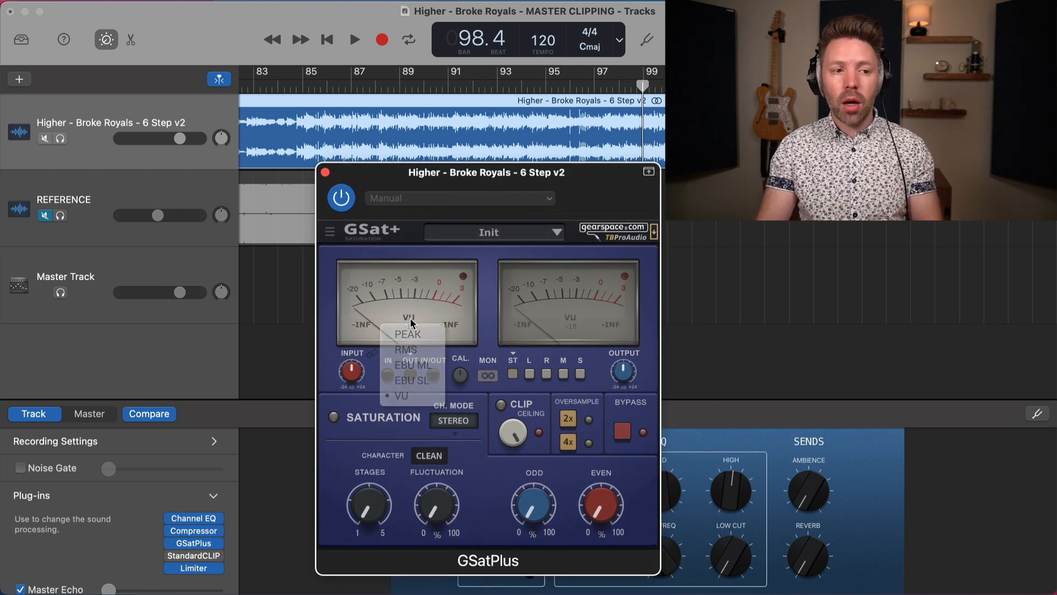
pyautogui.click(412, 330)
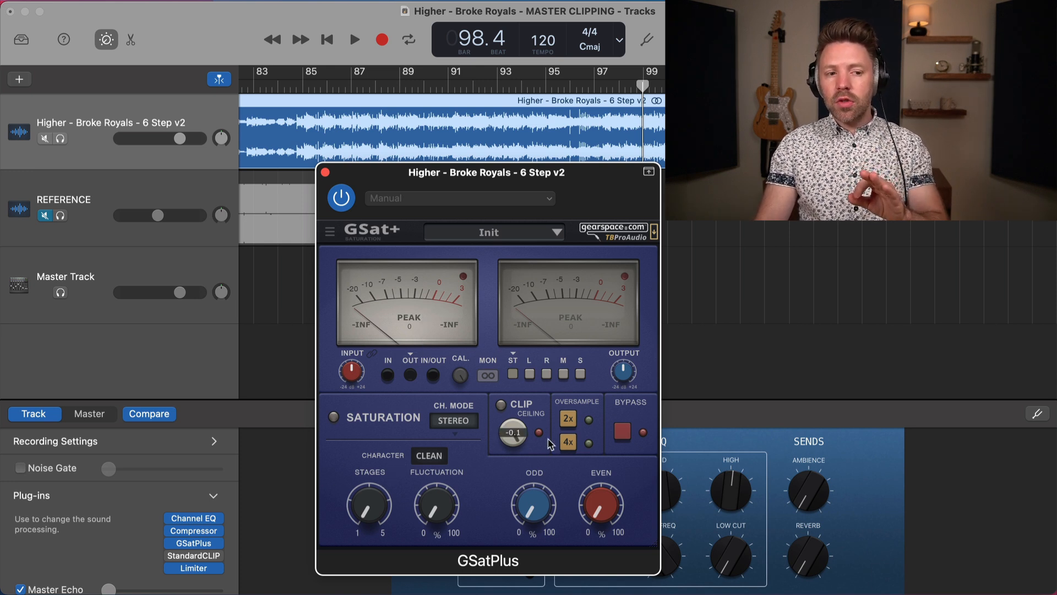
# Step: Try another meter type in GSatPlus and return its meters to PEAK
pyautogui.moveTo(503, 443)
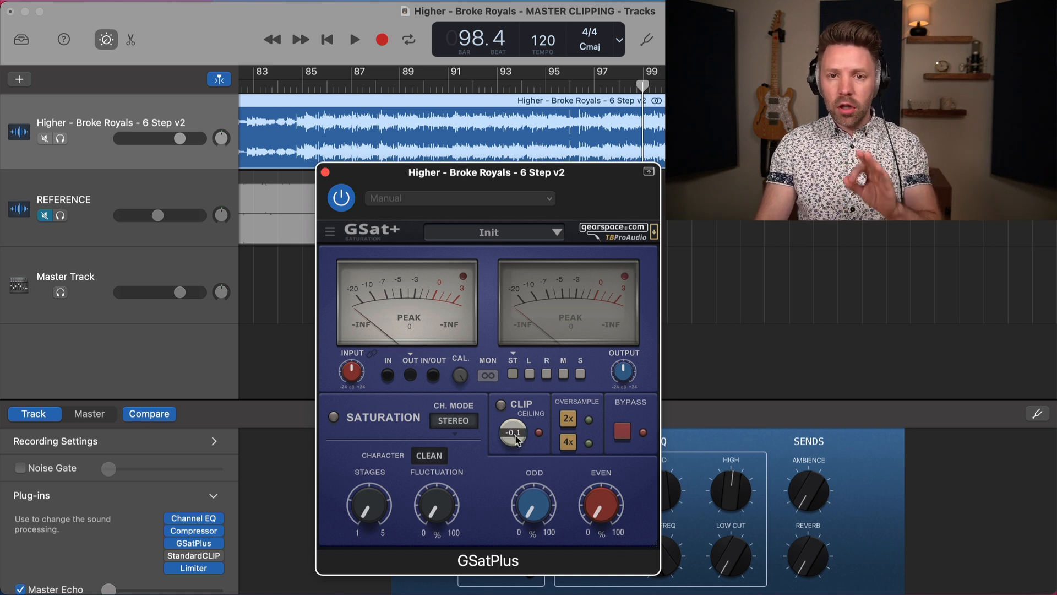
pyautogui.click(408, 318)
pyautogui.click(408, 335)
pyautogui.click(416, 318)
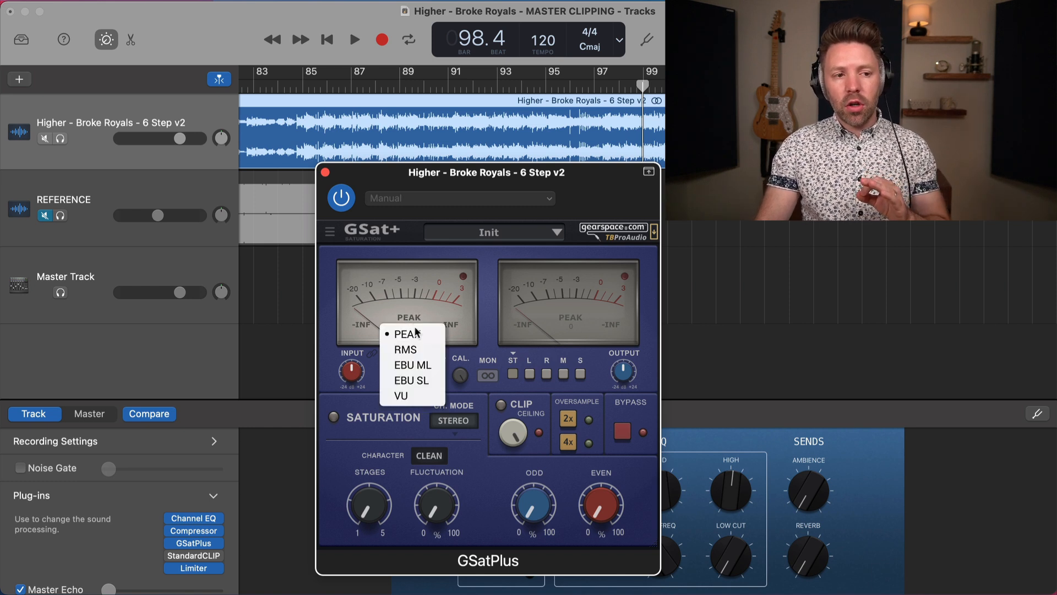
pyautogui.click(411, 387)
pyautogui.click(413, 322)
pyautogui.click(413, 335)
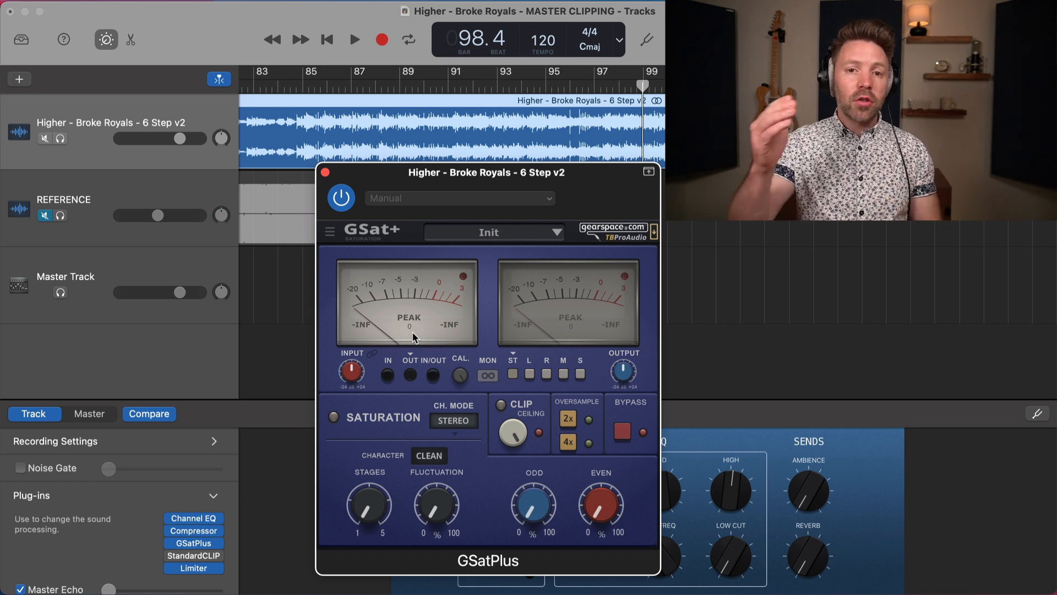
# Step: Play short passages of the song from bar 85 and check the peak levels on GSatPlus's meters
pyautogui.click(310, 93)
pyautogui.press('space')
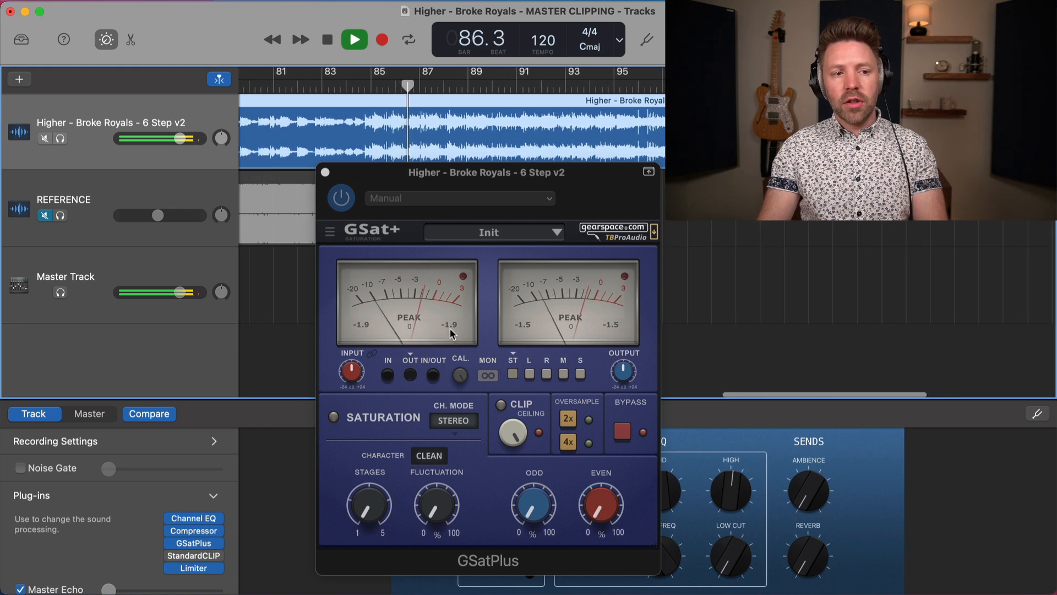
pyautogui.press('space')
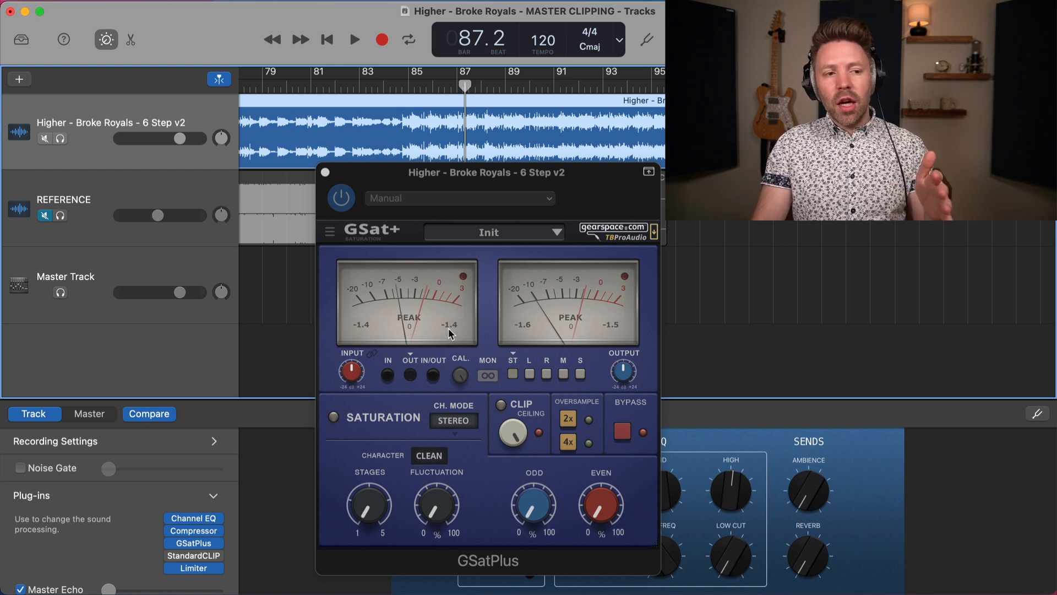
pyautogui.moveTo(198, 519)
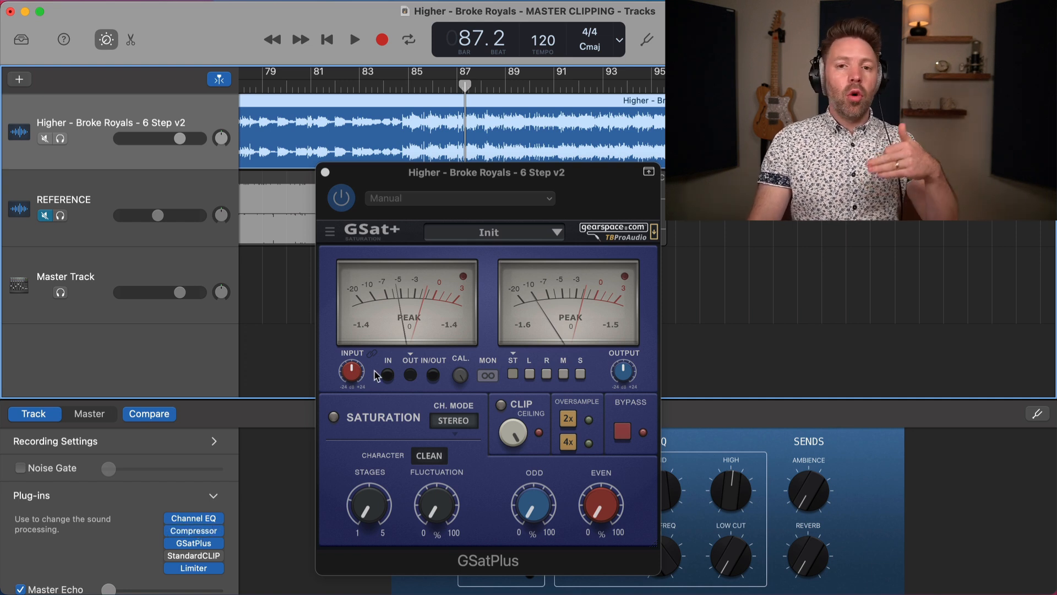
pyautogui.press('space')
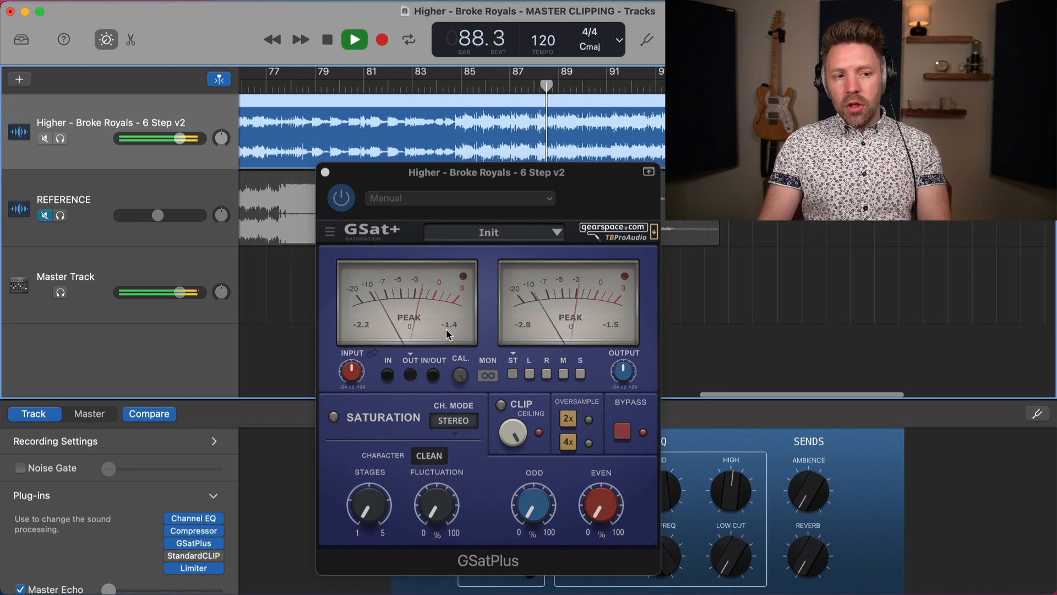
pyautogui.press('space')
# Step: Enable GSatPlus's Clip section, lower its Ceiling to -6.6 while the song plays, and stop playback
pyautogui.moveTo(517, 434)
pyautogui.moveTo(516, 434); pyautogui.dragTo(516, 441)
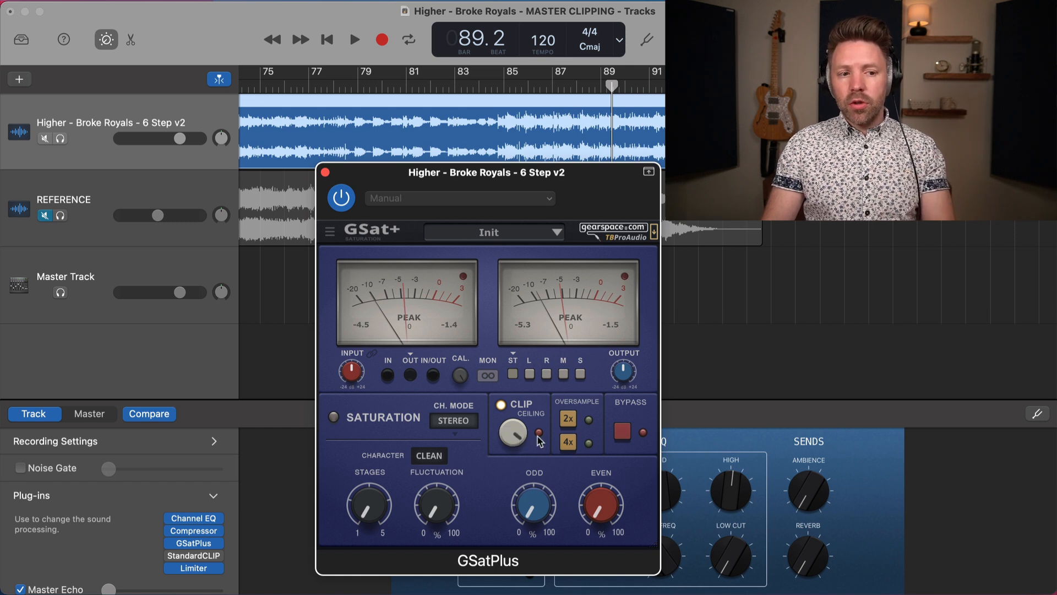
pyautogui.press('space')
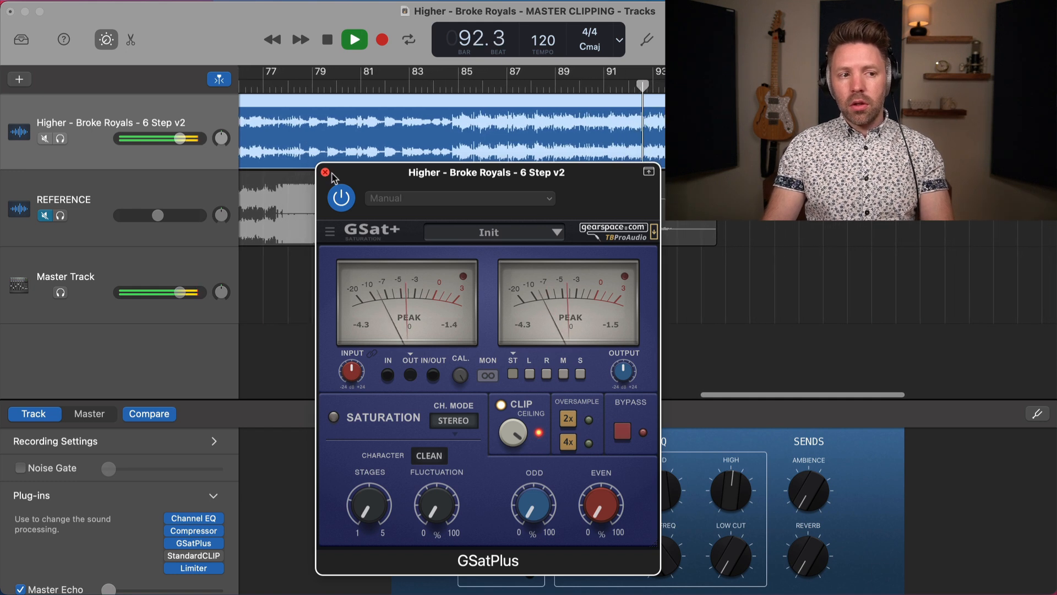
pyautogui.moveTo(168, 561)
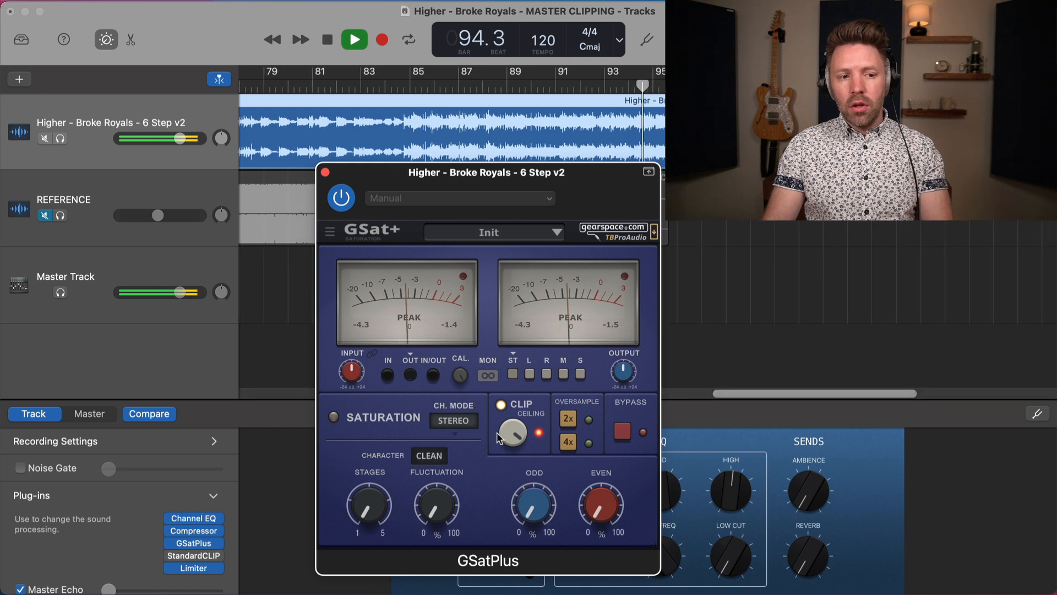
pyautogui.moveTo(502, 444)
pyautogui.moveTo(503, 444); pyautogui.dragTo(502, 460)
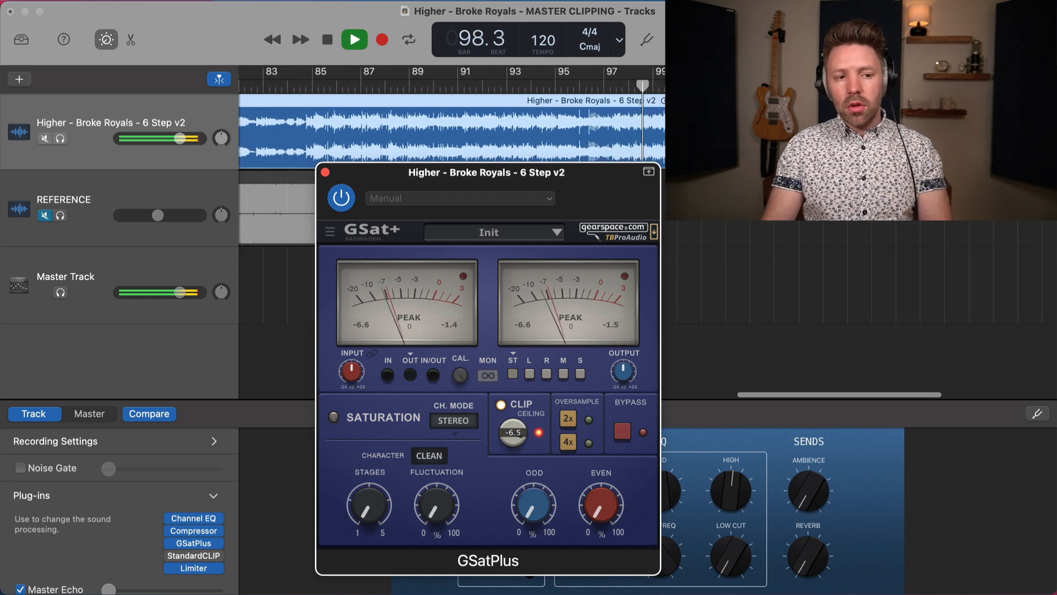
pyautogui.moveTo(502, 460); pyautogui.dragTo(502, 457)
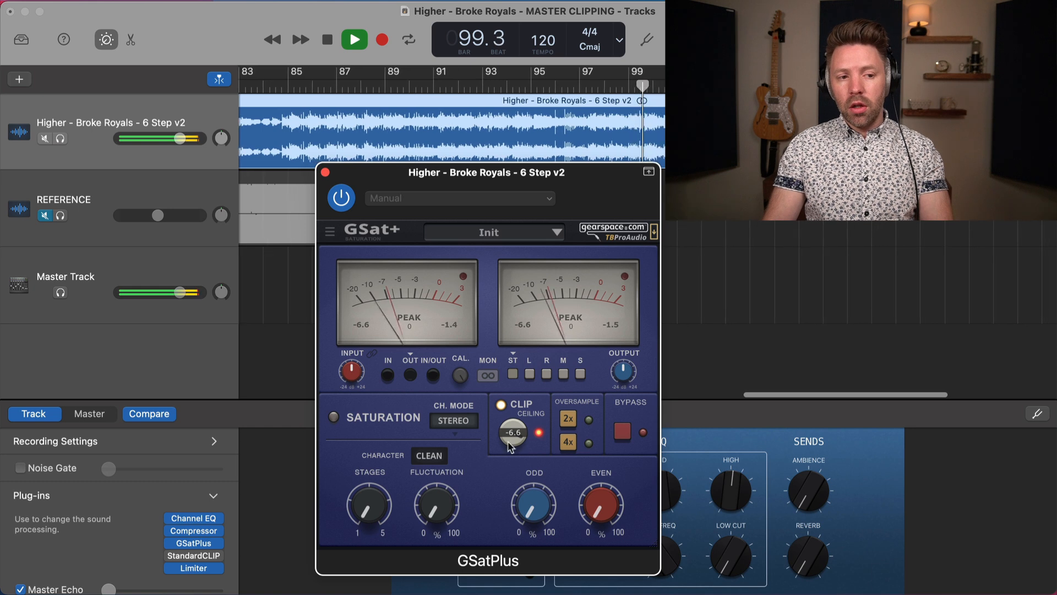
pyautogui.press('space')
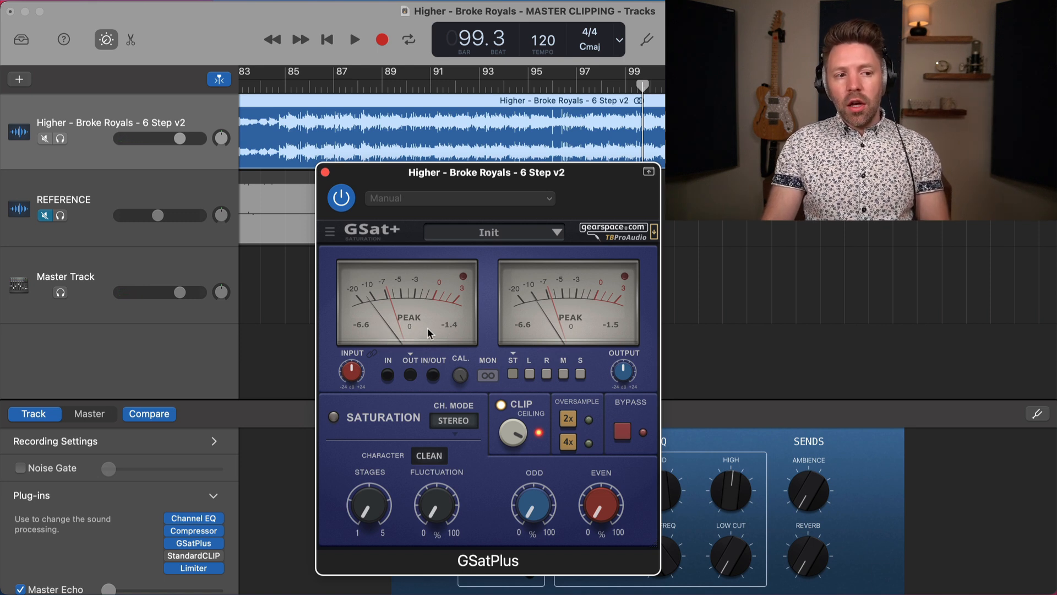
# Step: Replay the song from bar 91 and check the clipped peak levels on GSatPlus's meters
pyautogui.click(452, 90)
pyautogui.press('space')
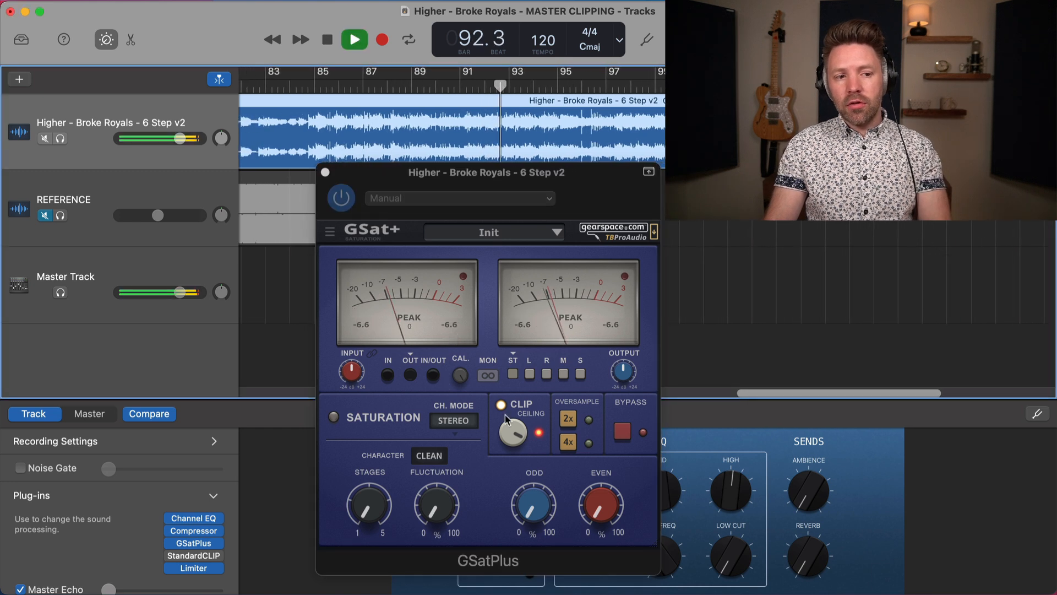
pyautogui.press('space')
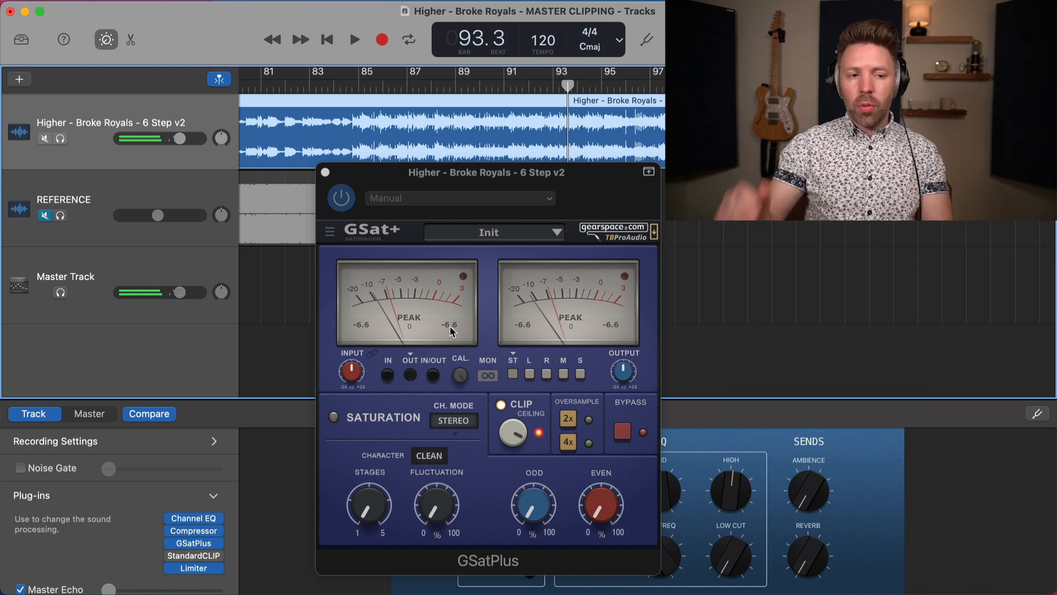
# Step: Try an extremely low Clip Ceiling as well as -4.8 and -2.7 in GSatPlus, and return it to -6.6
pyautogui.click(512, 432)
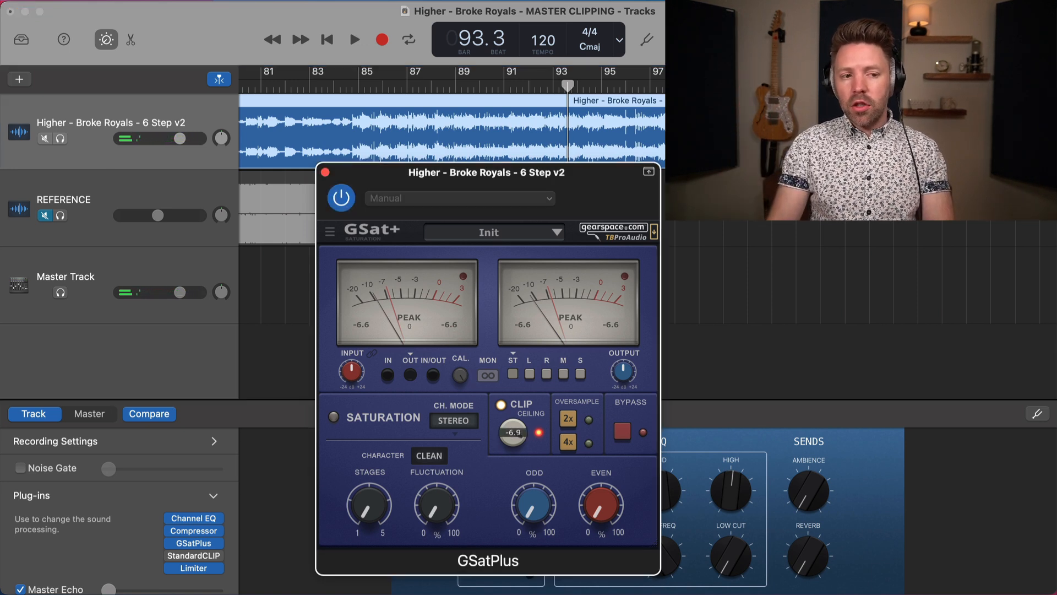
pyautogui.press('space')
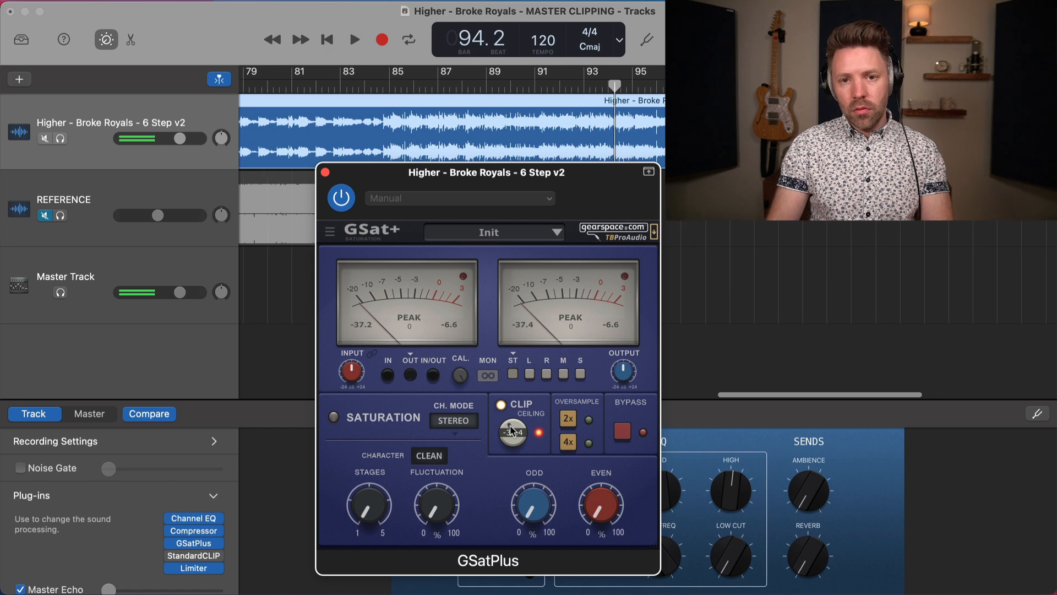
pyautogui.moveTo(512, 435); pyautogui.dragTo(512, 424)
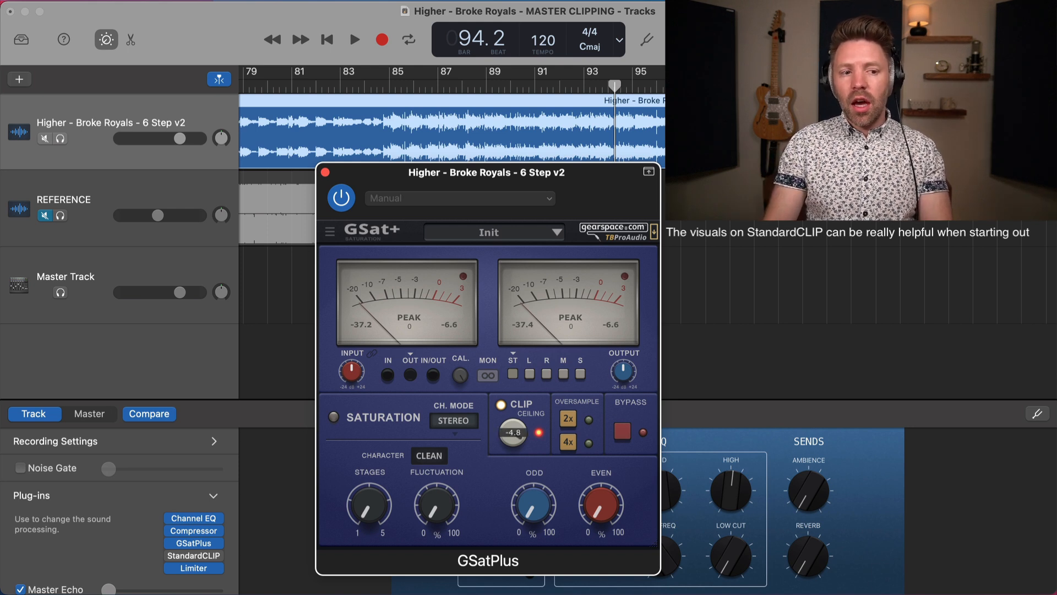
pyautogui.moveTo(514, 433); pyautogui.dragTo(513, 429)
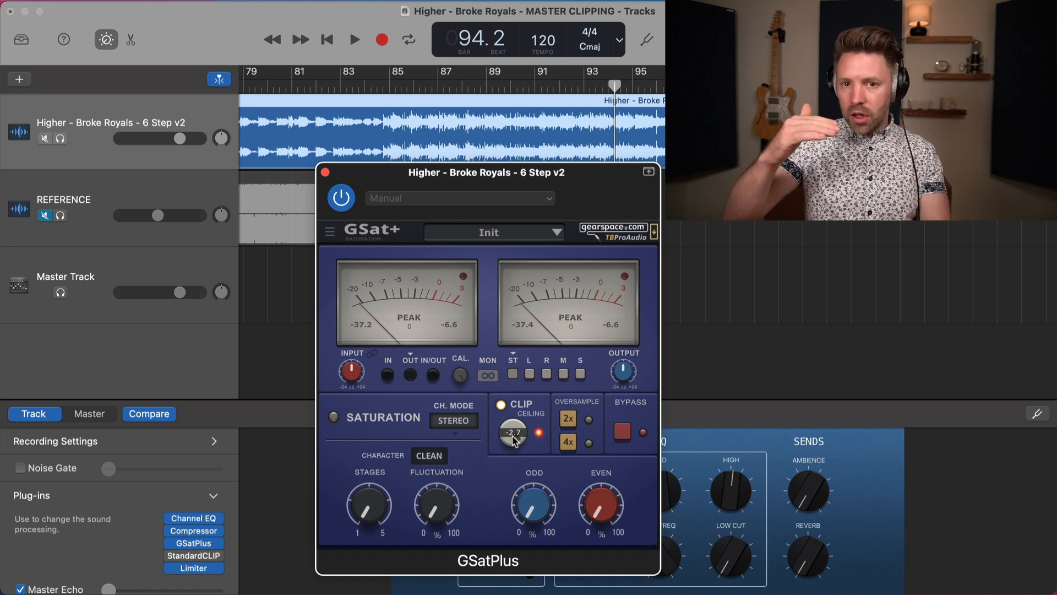
pyautogui.scroll(-4, 512, 439)
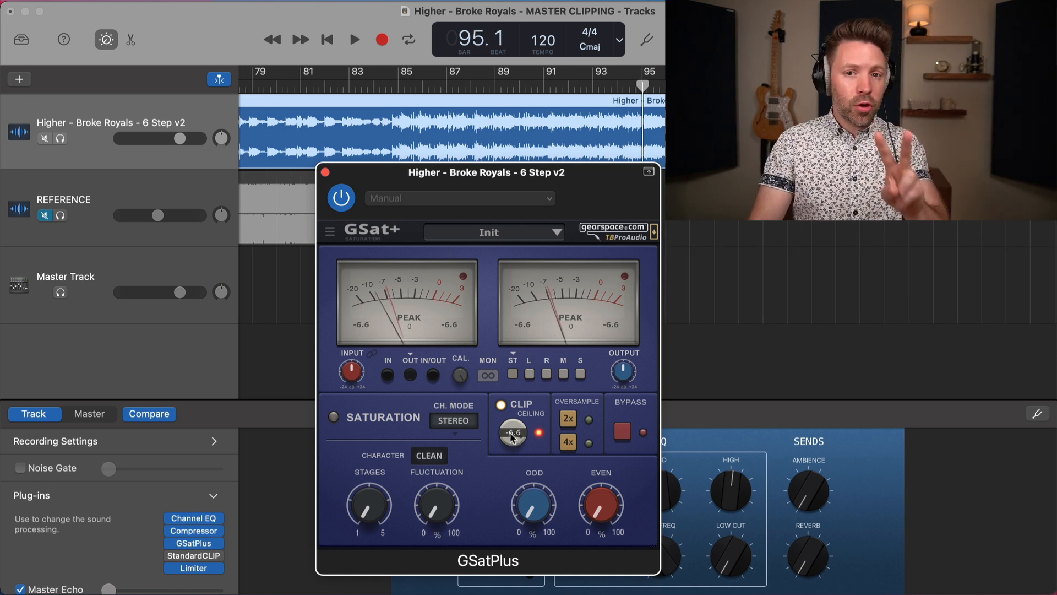
# Step: Turn on 4x oversampling in GSatPlus and set StandardCLIP's oversampling factor to x16
pyautogui.click(567, 443)
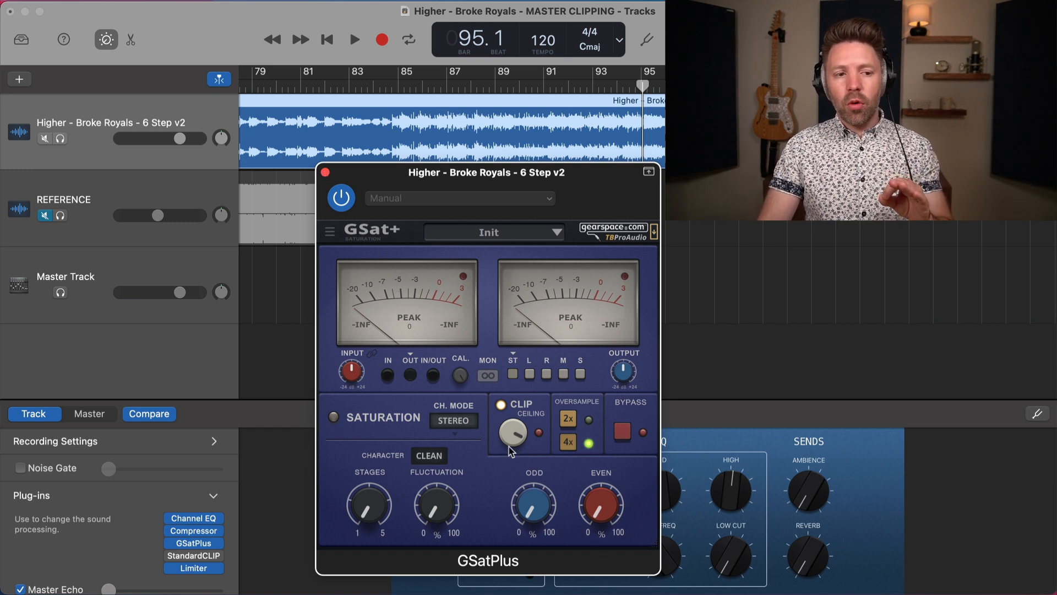
pyautogui.click(190, 555)
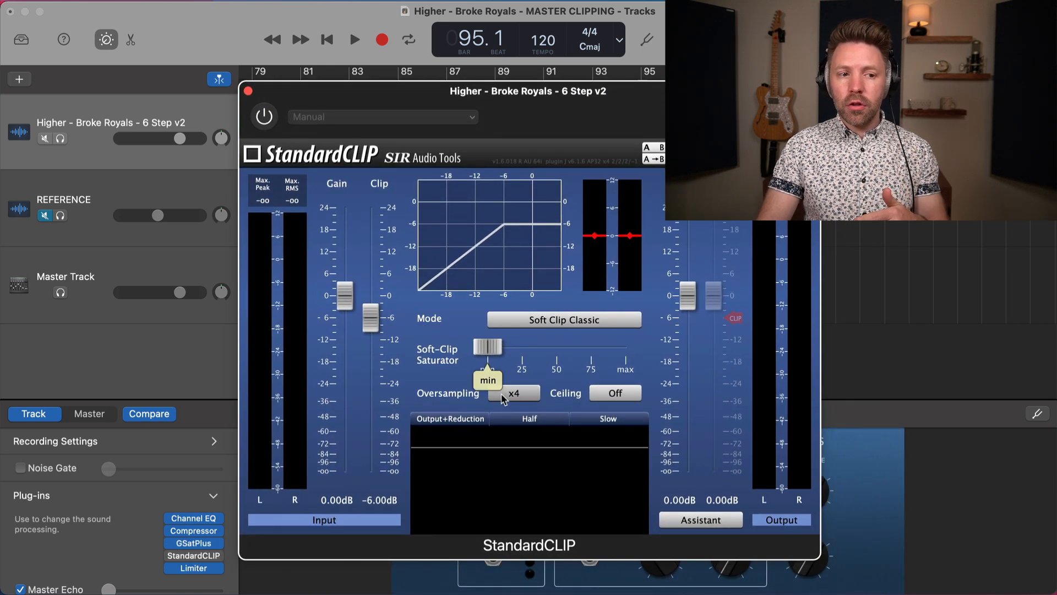
pyautogui.click(523, 397)
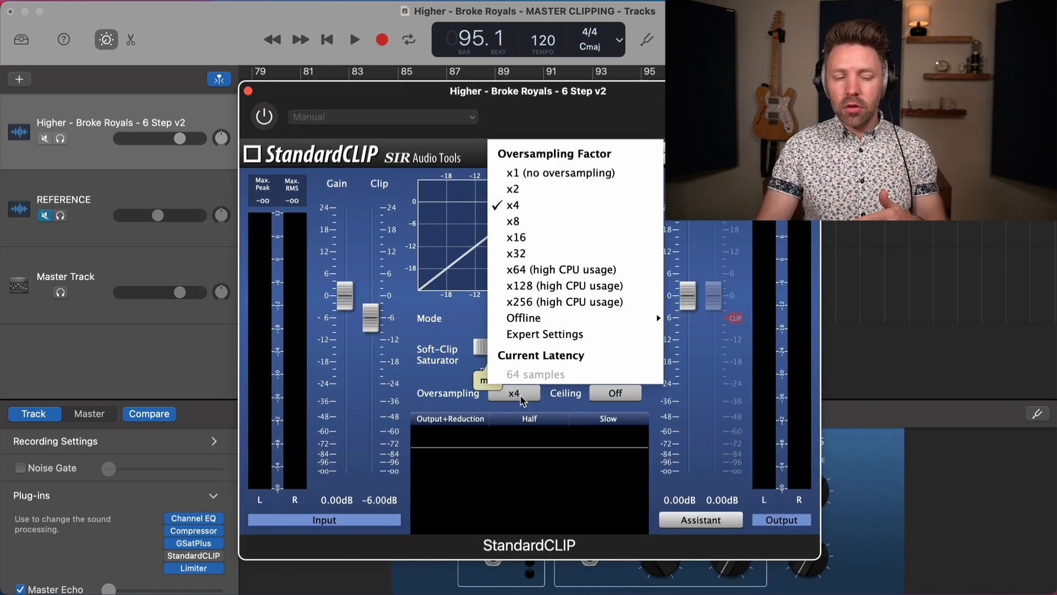
pyautogui.click(527, 237)
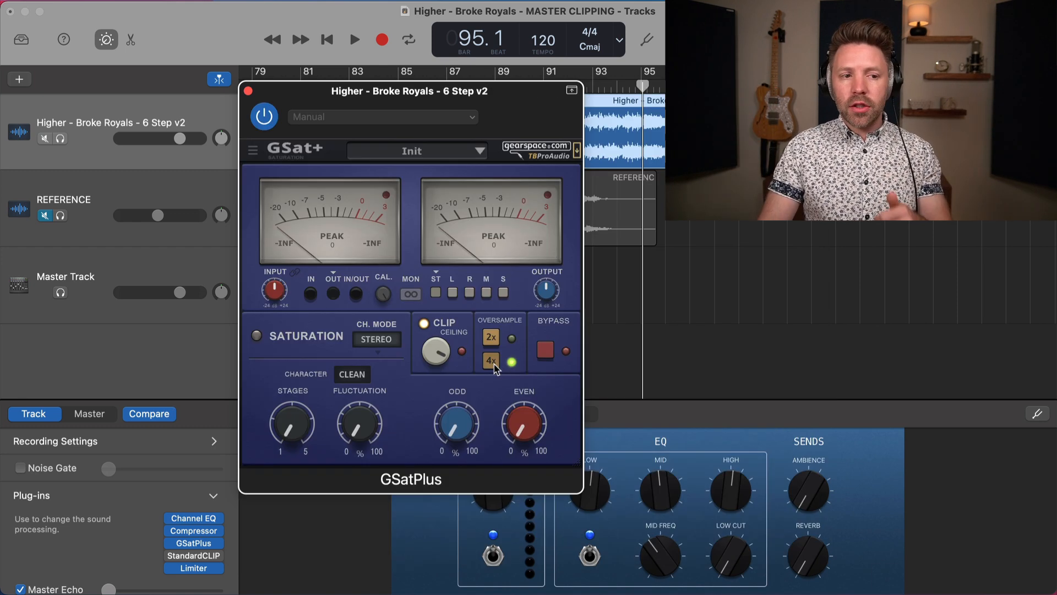
# Step: Close the reopened StandardCLIP window, bypass GSatPlus and turn StandardCLIP on for the song track
pyautogui.click(193, 556)
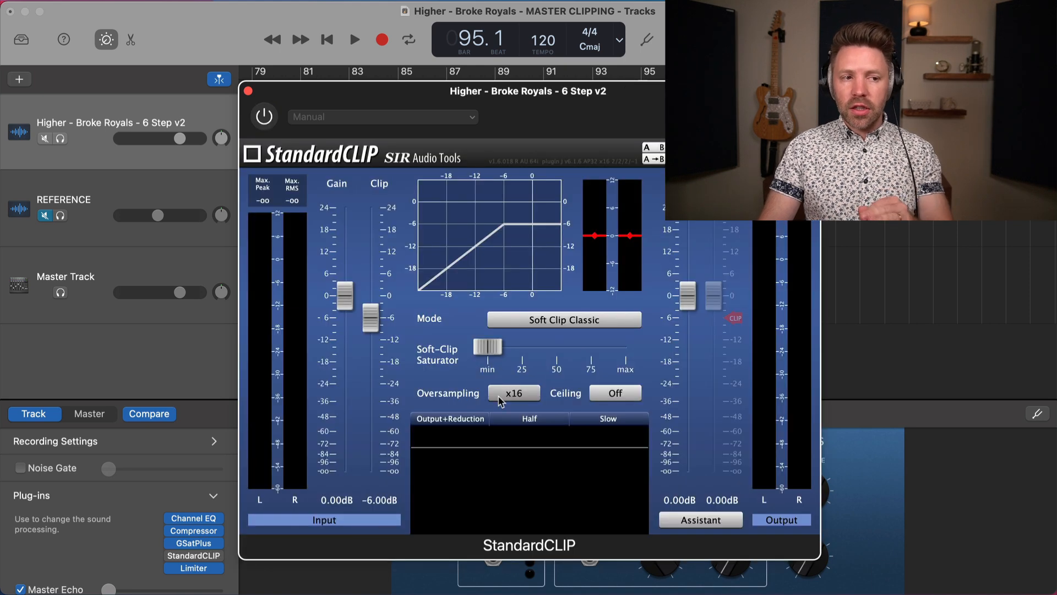
pyautogui.click(248, 91)
pyautogui.moveTo(171, 557)
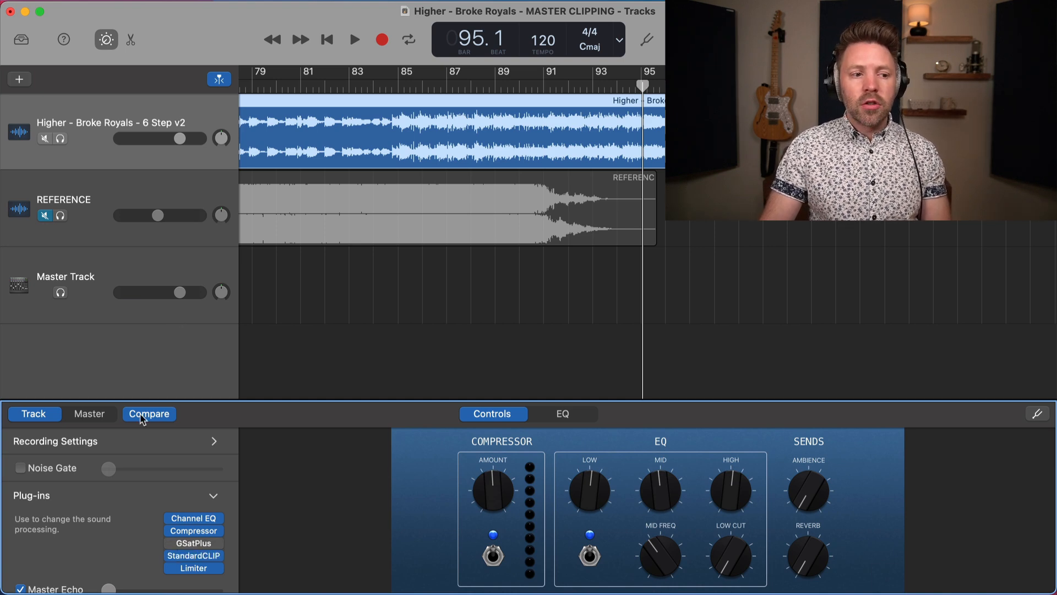
# Step: Open the master's Youlean Loudness Meter, play the song from about bar 86 and check its integrated loudness
pyautogui.click(84, 414)
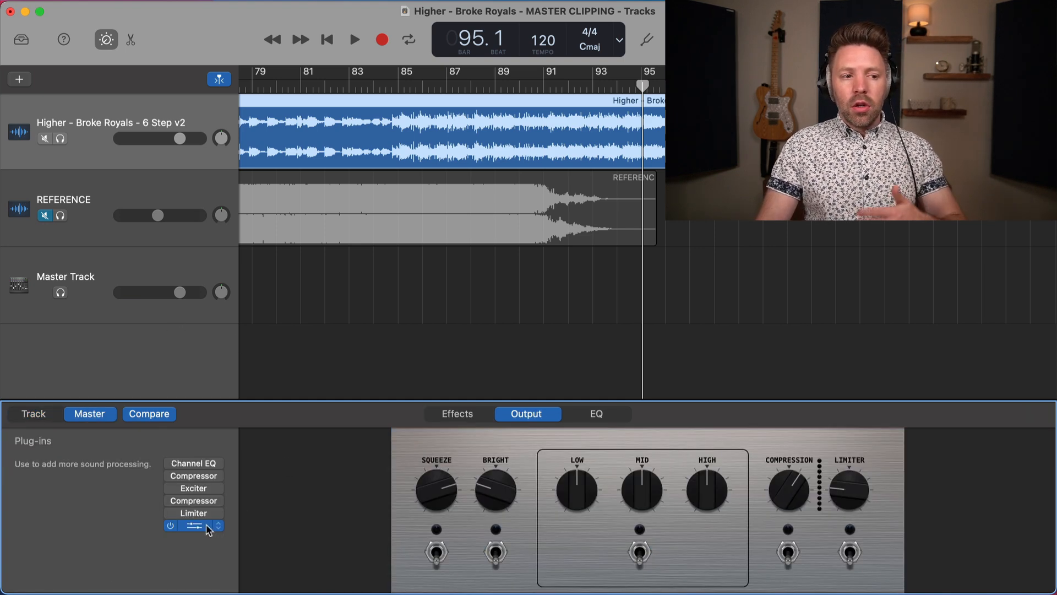
pyautogui.click(194, 525)
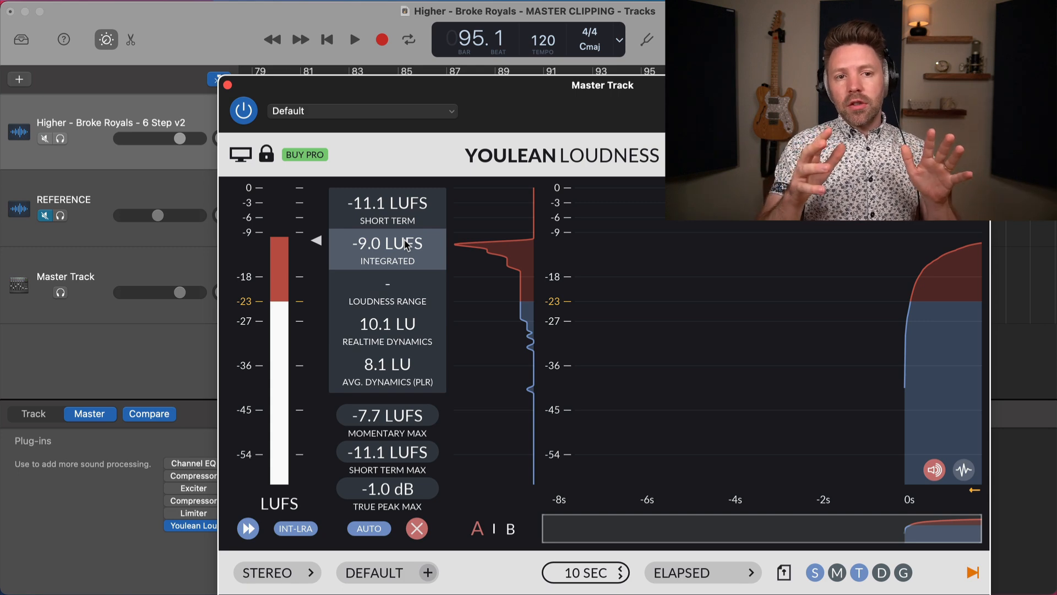
pyautogui.moveTo(537, 110); pyautogui.dragTo(564, 189)
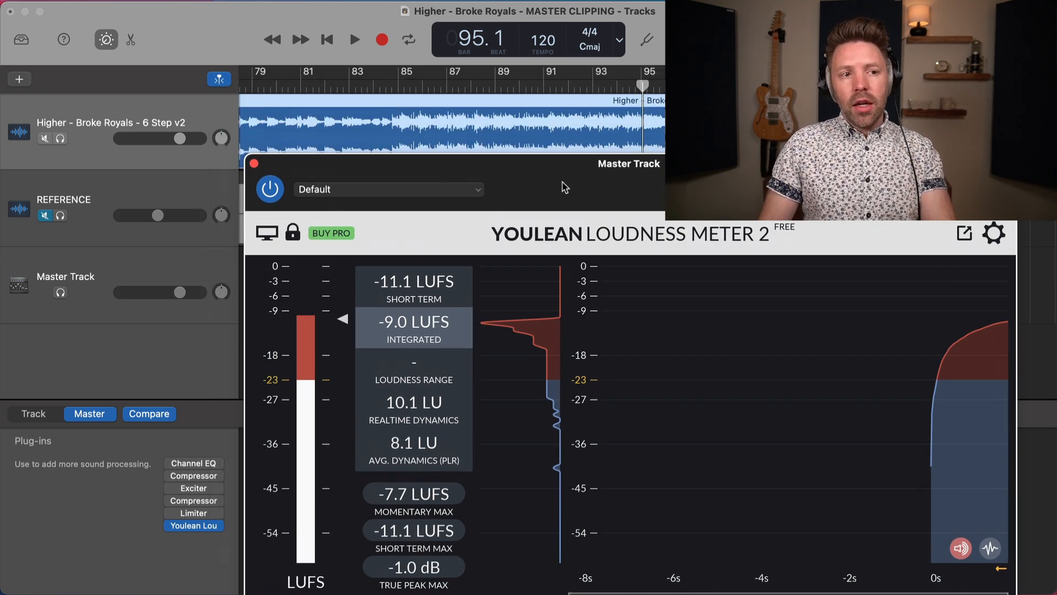
pyautogui.click(423, 84)
pyautogui.press('space')
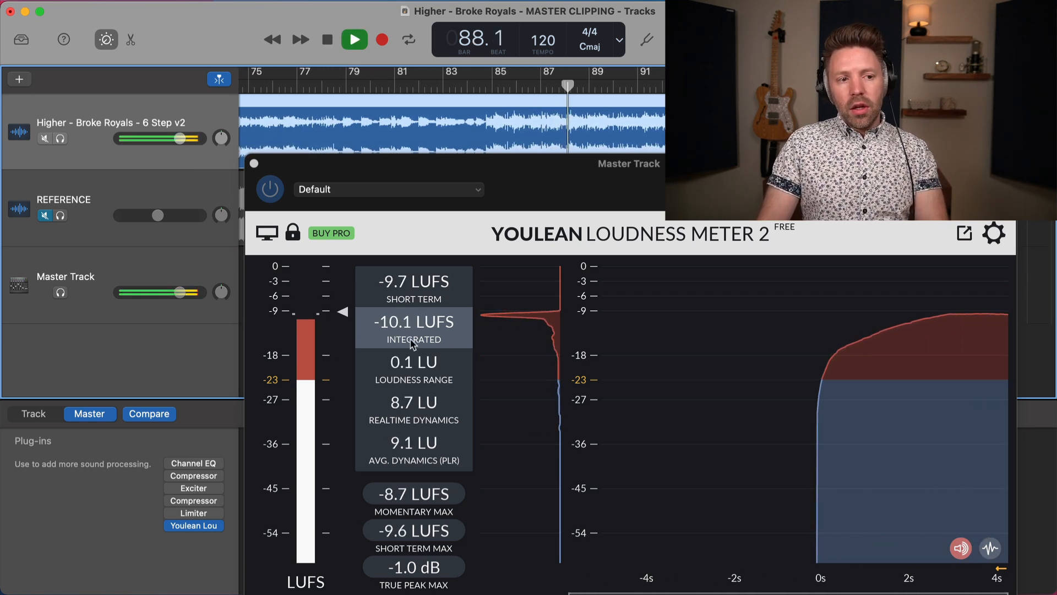
pyautogui.press('space')
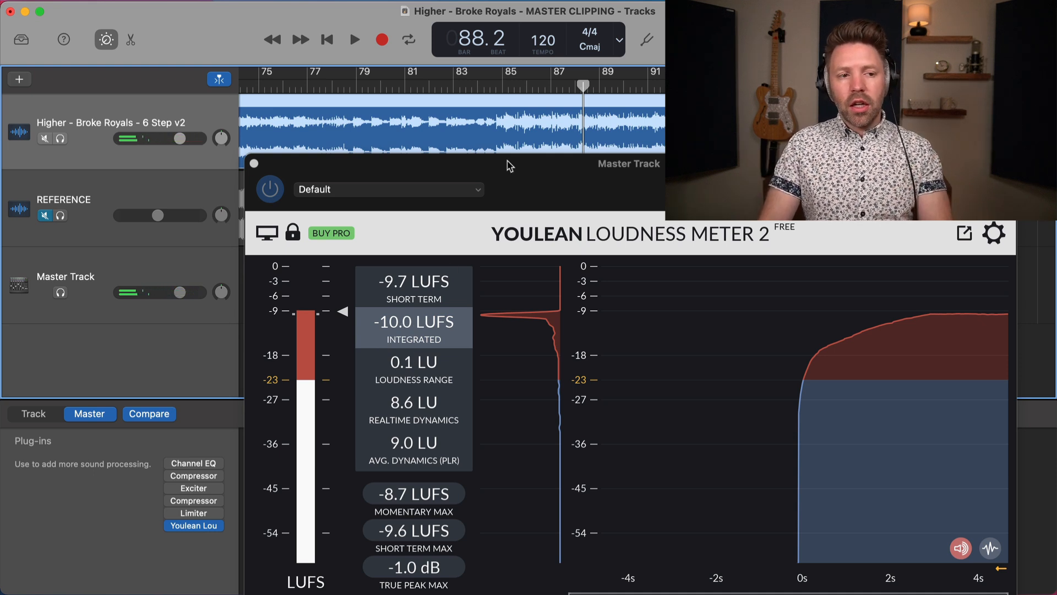
# Step: Close the Youlean Loudness Meter and return to the song track's plug-in list
pyautogui.moveTo(506, 163); pyautogui.dragTo(491, 120)
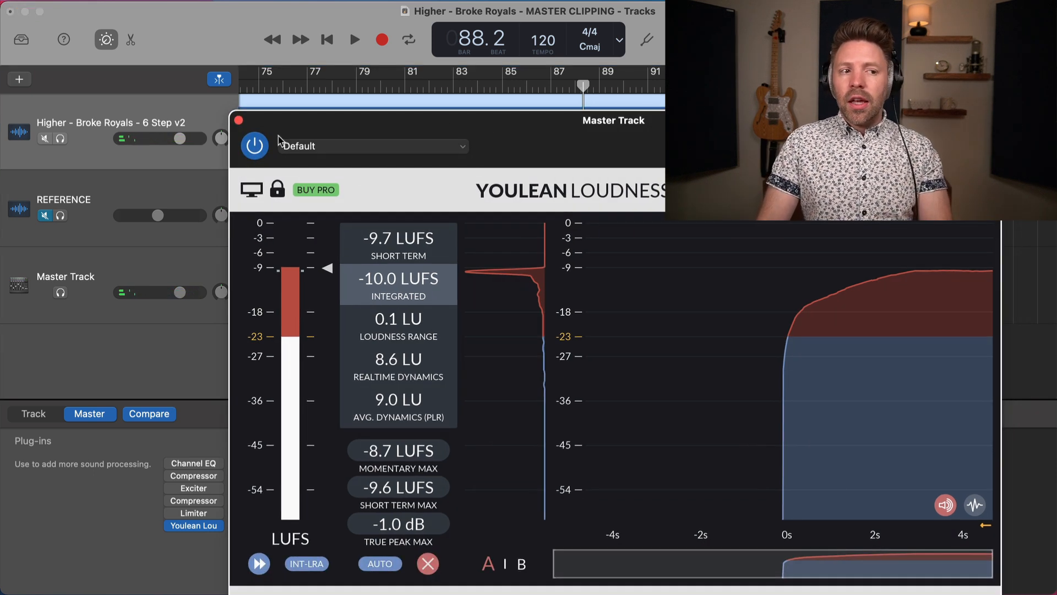
pyautogui.click(239, 120)
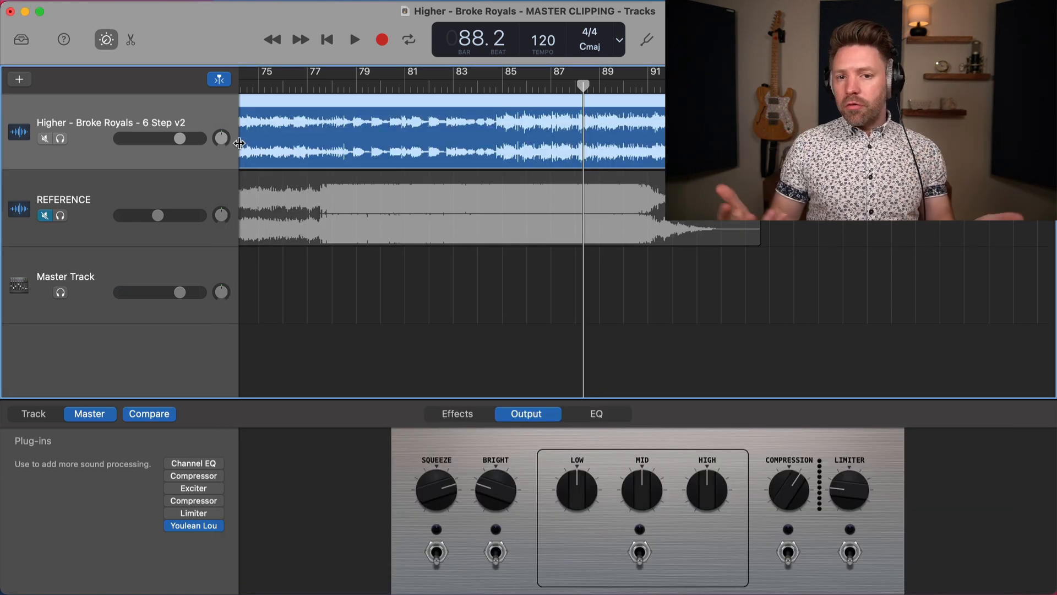
pyautogui.click(43, 415)
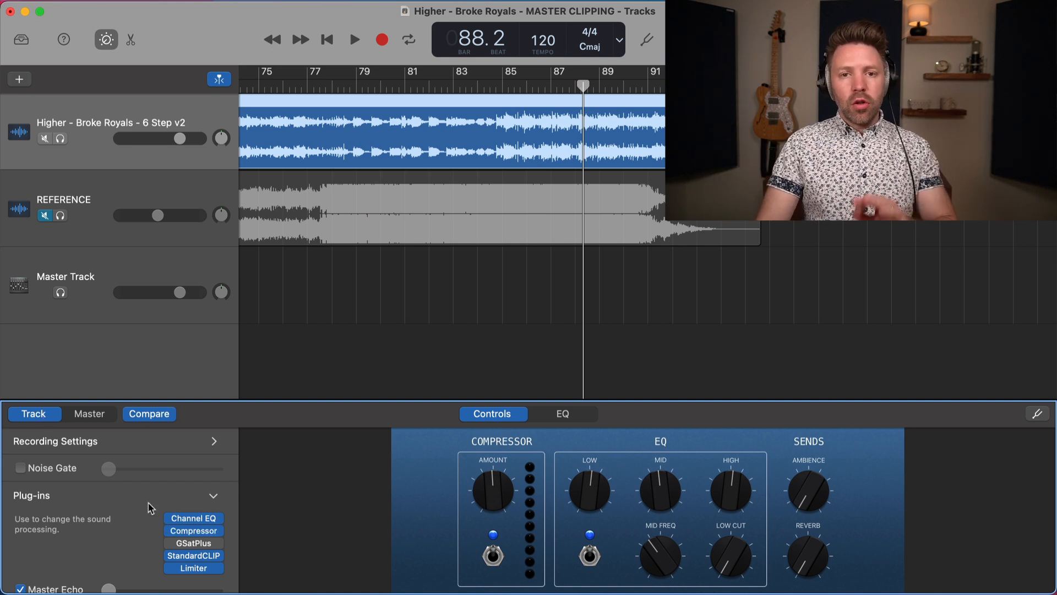
pyautogui.moveTo(203, 562)
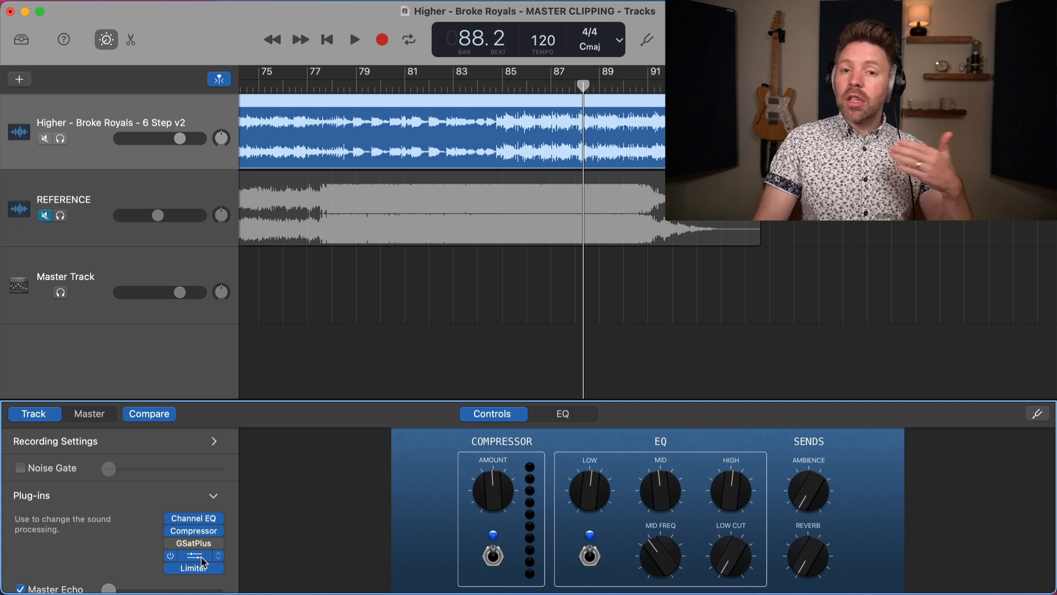